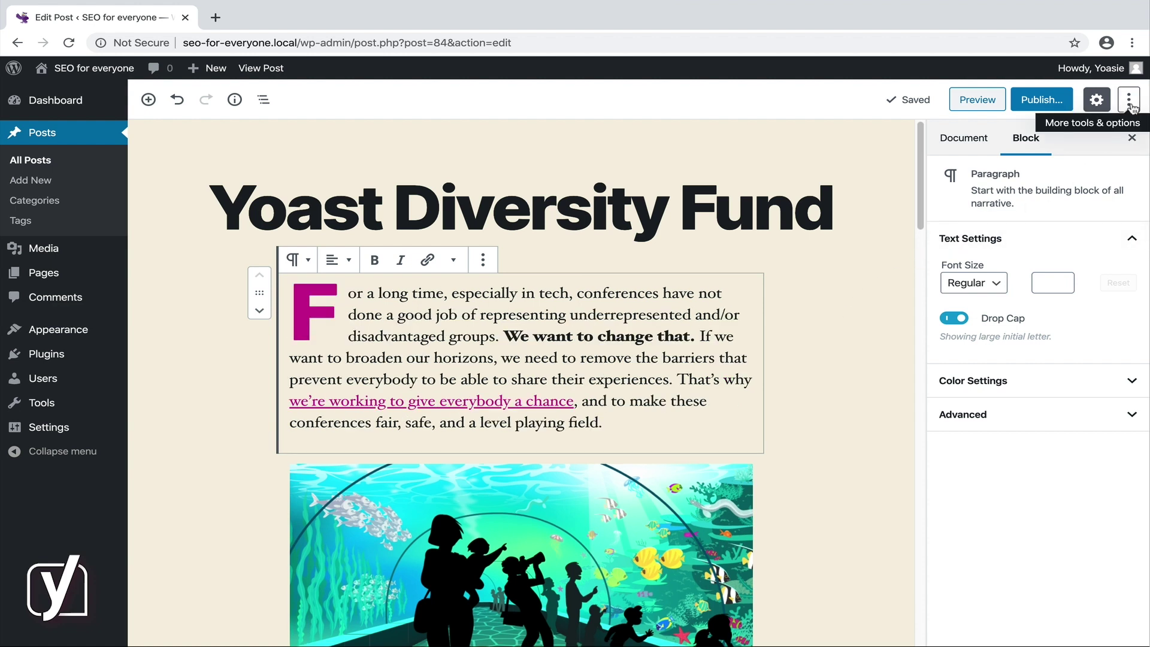
- Open the editor's ⋮ More tools & options menu in the top-right corner
{"action": "left_click", "coordinate": [1129, 102]}
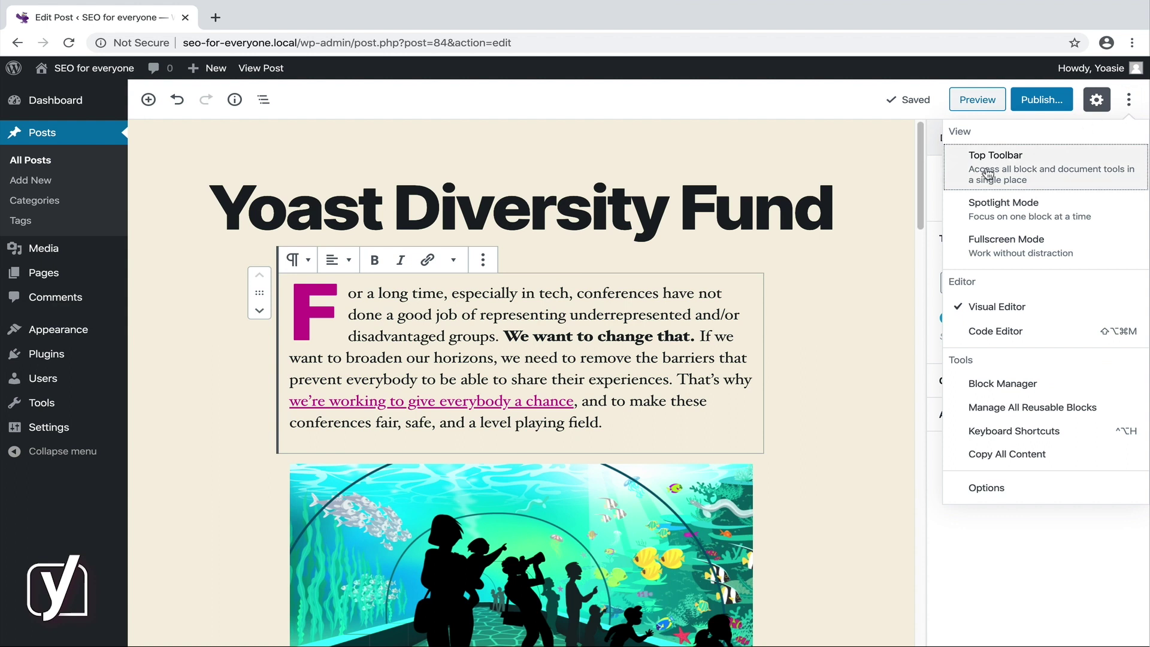
{"action": "left_click", "coordinate": [1078, 189]}
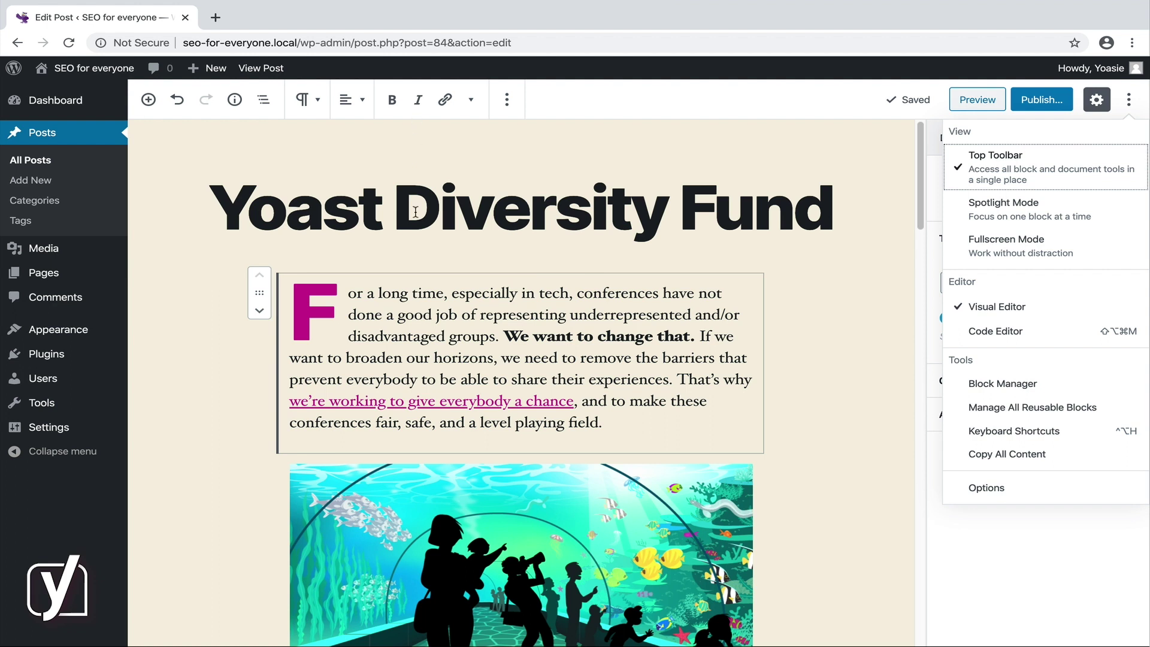
{"action": "left_click", "coordinate": [1094, 187]}
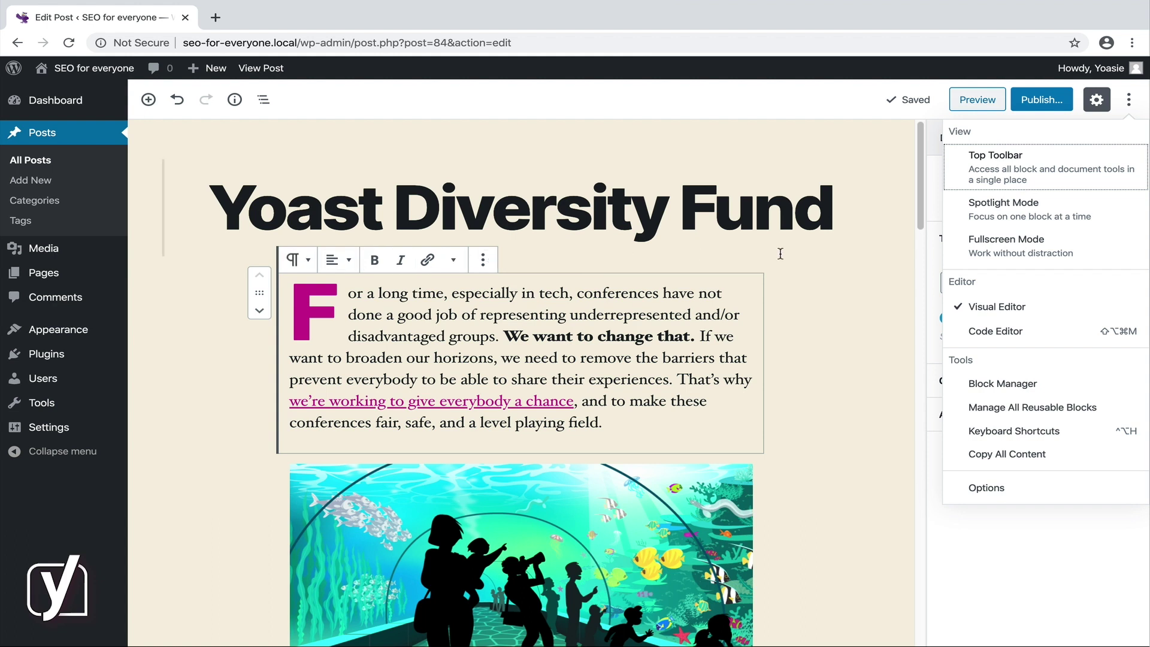
- Turn on Spotlight Mode and test it on the intro paragraph, image and next paragraph
{"action": "left_click", "coordinate": [1110, 216]}
{"action": "left_click", "coordinate": [582, 360]}
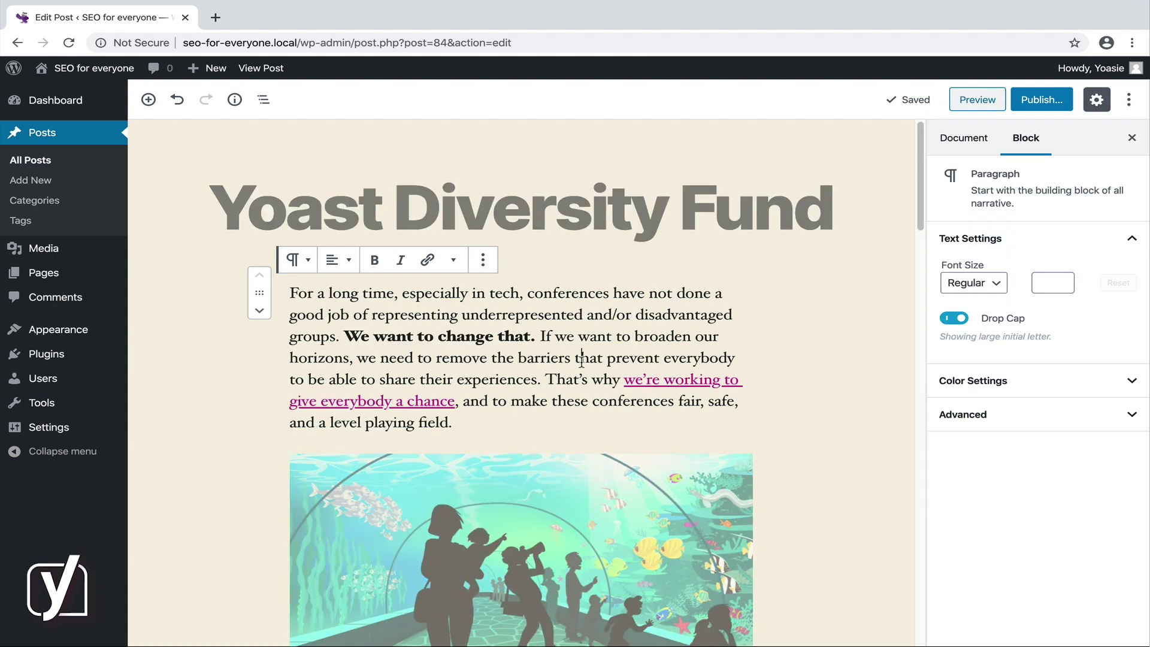
{"action": "scroll", "coordinate": [581, 362], "scroll_direction": "down", "scroll_amount": 3}
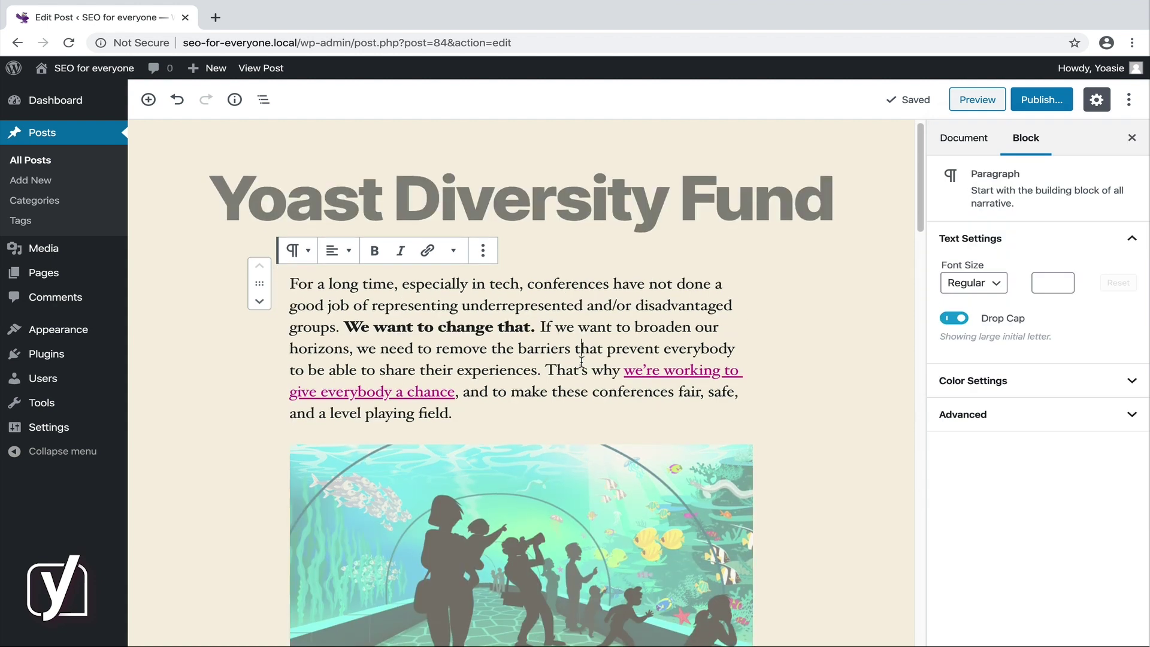
{"action": "left_click", "coordinate": [581, 362]}
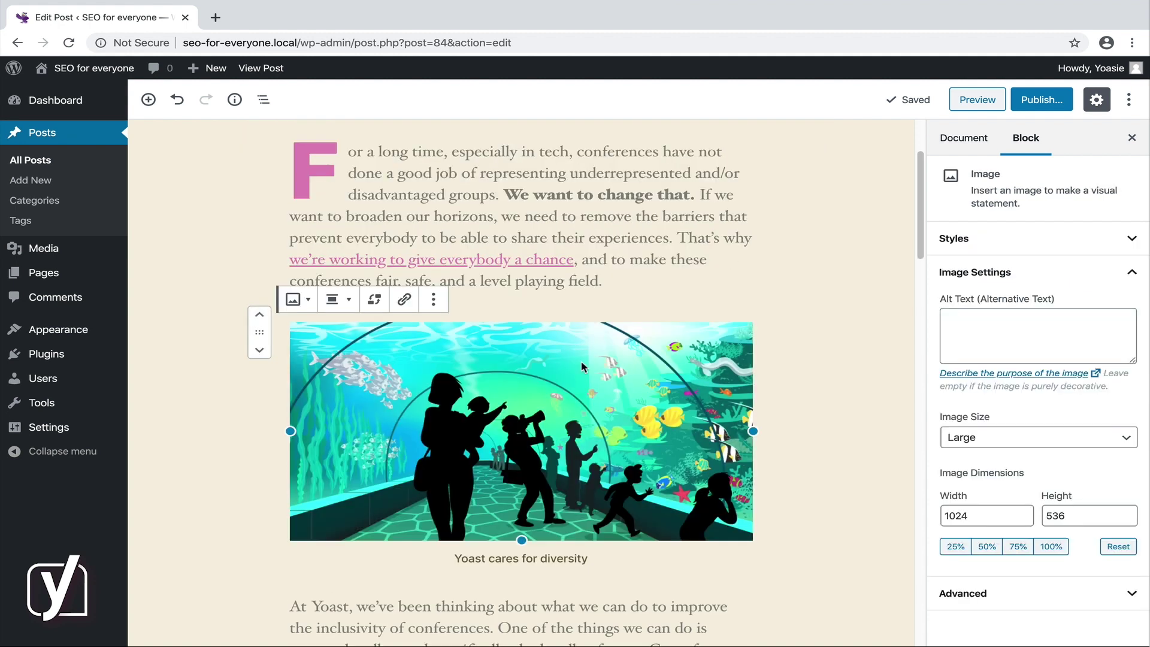
{"action": "scroll", "coordinate": [581, 366], "scroll_direction": "down", "scroll_amount": 5}
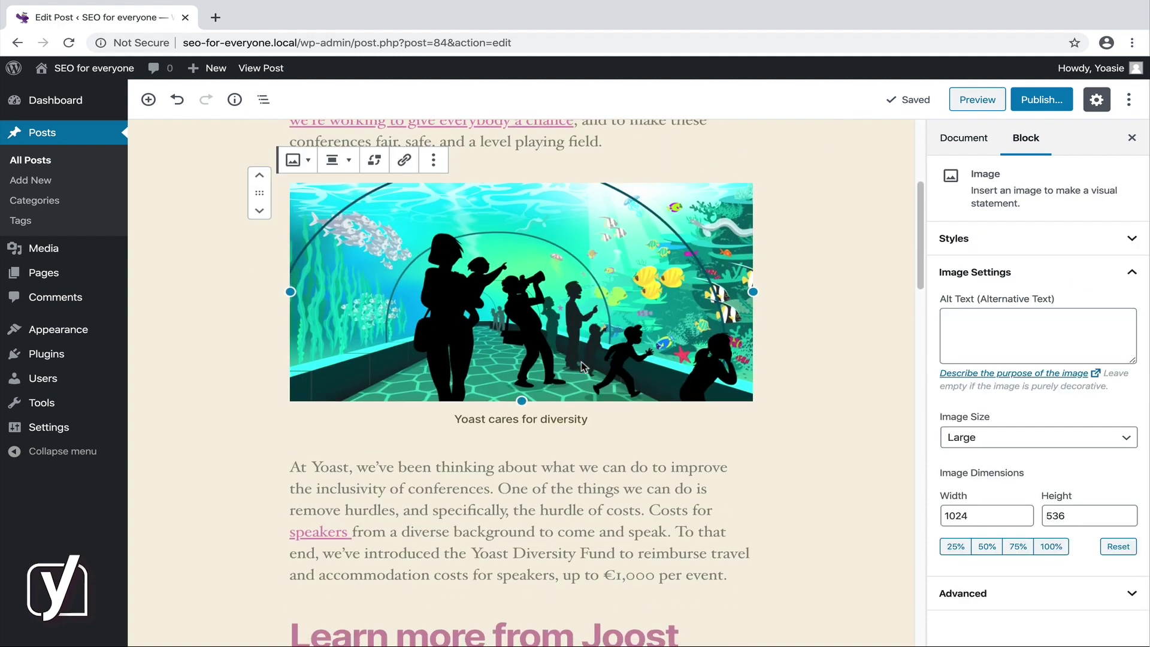
{"action": "left_click", "coordinate": [581, 367]}
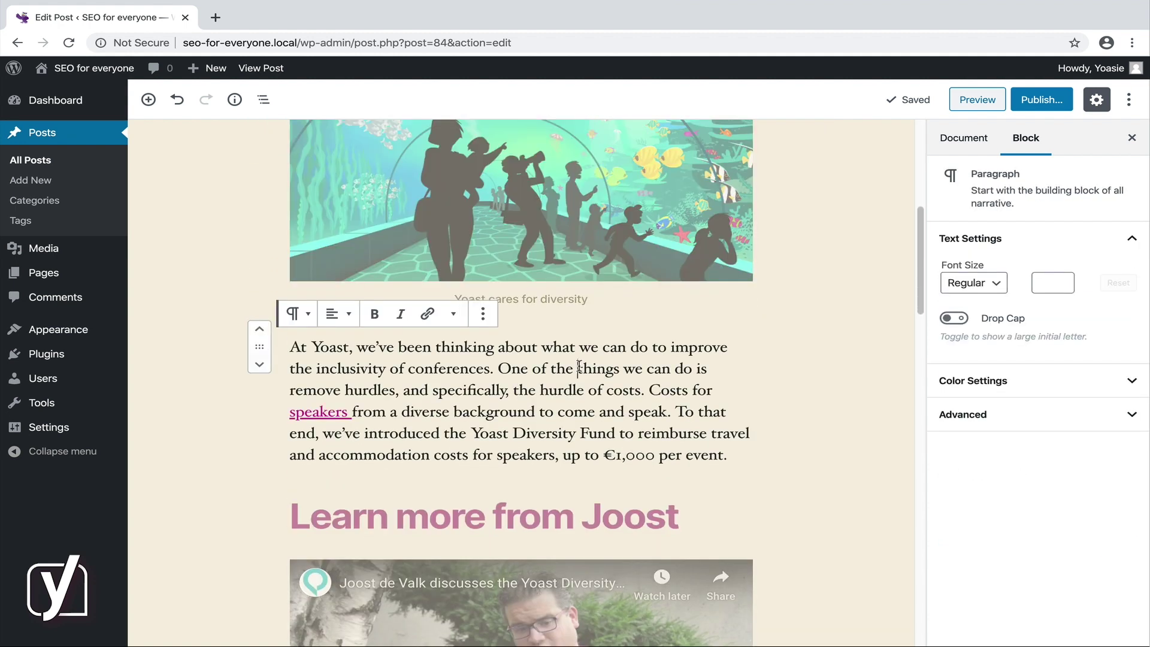
- Return to the intro paragraph and switch the editor to Fullscreen Mode
{"action": "scroll", "coordinate": [579, 366], "scroll_direction": "up", "scroll_amount": 6}
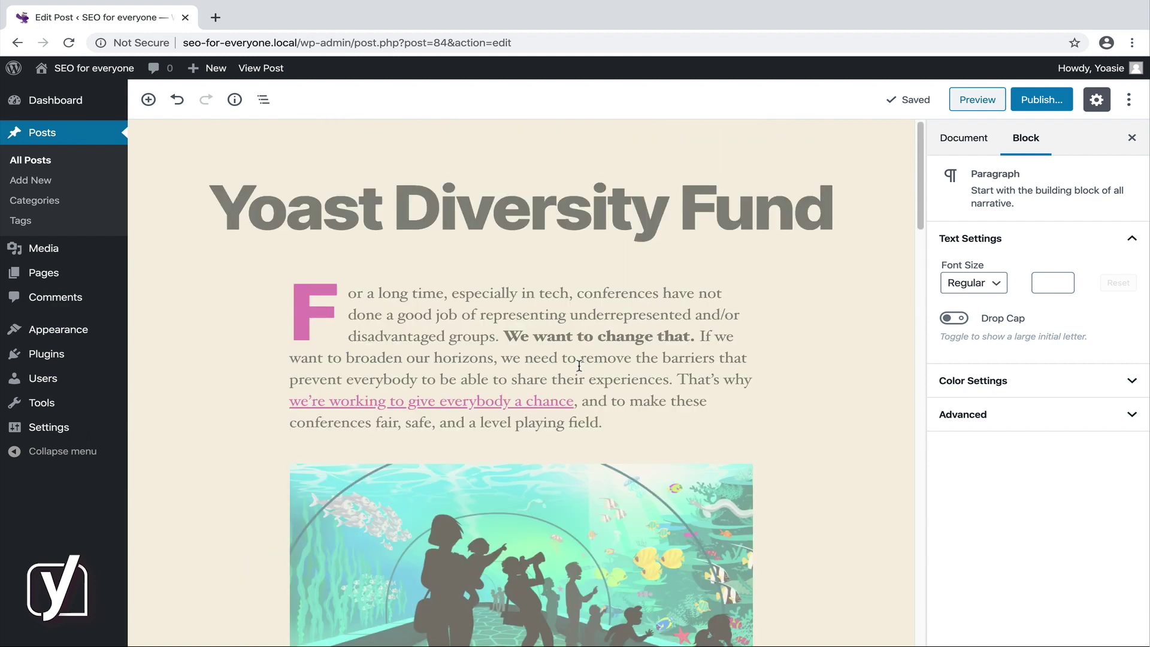
{"action": "left_click", "coordinate": [569, 337]}
{"action": "key", "text": "Left"}
{"action": "key", "text": "Left"}
{"action": "key", "text": "Left"}
{"action": "key", "text": "Left"}
{"action": "key", "text": "Left"}
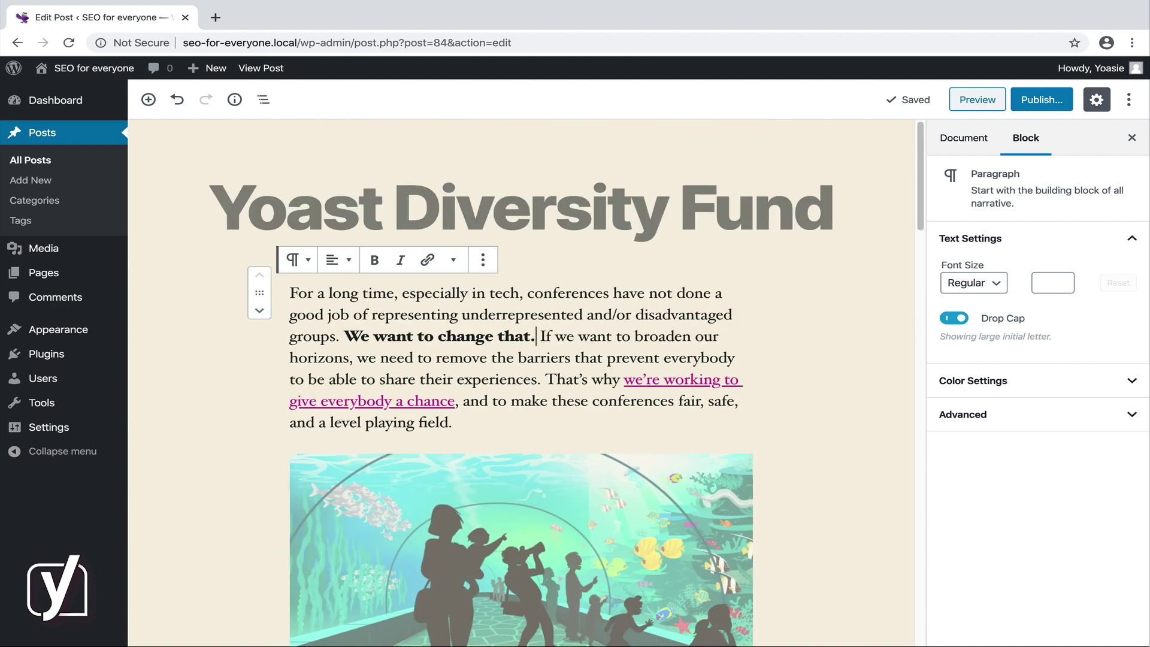
{"action": "left_click", "coordinate": [1129, 100]}
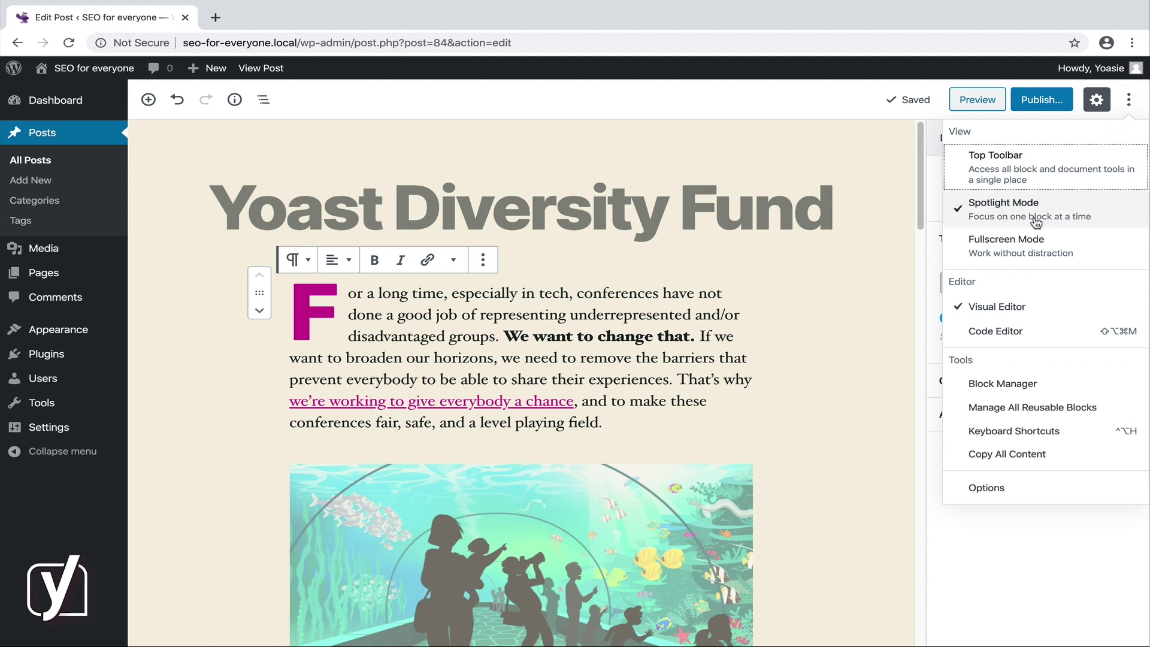
{"action": "left_click", "coordinate": [1028, 252]}
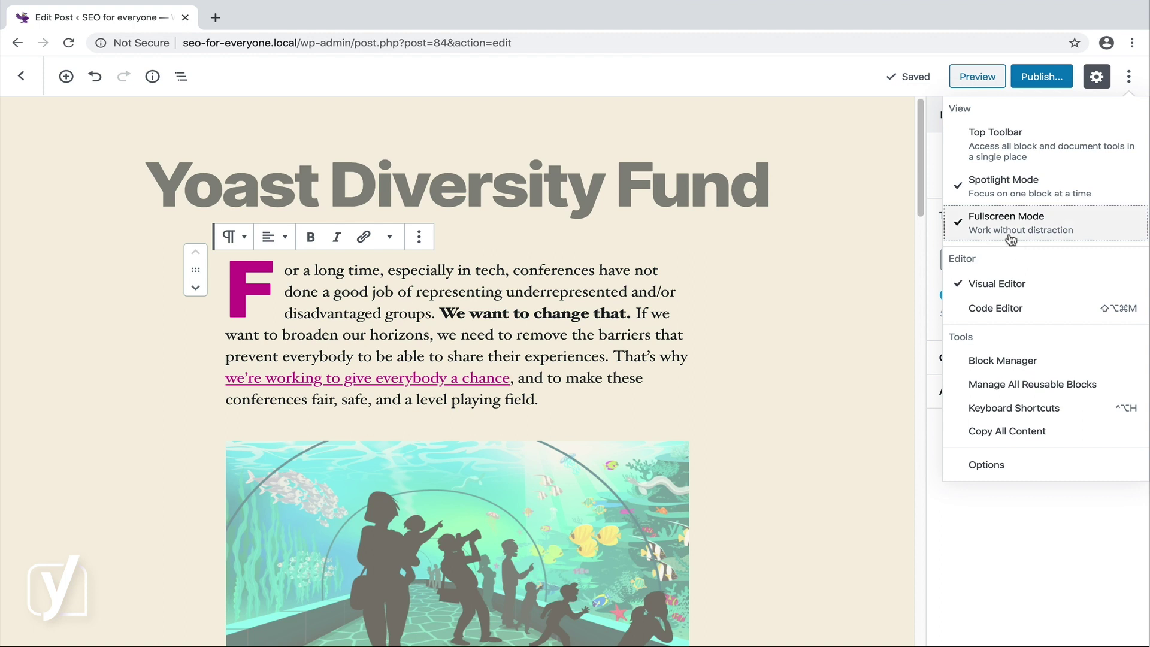
- Turn off Fullscreen and Spotlight modes, view the Code Editor, then return to Visual Editor
{"action": "left_click", "coordinate": [1100, 228]}
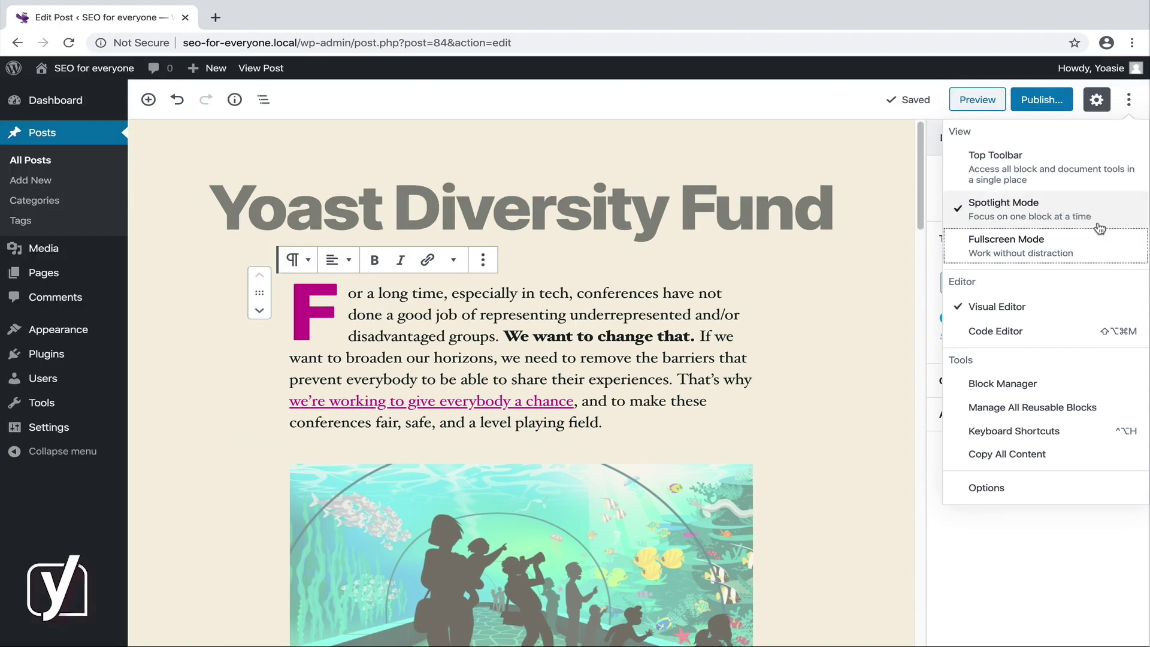
{"action": "left_click", "coordinate": [1099, 225]}
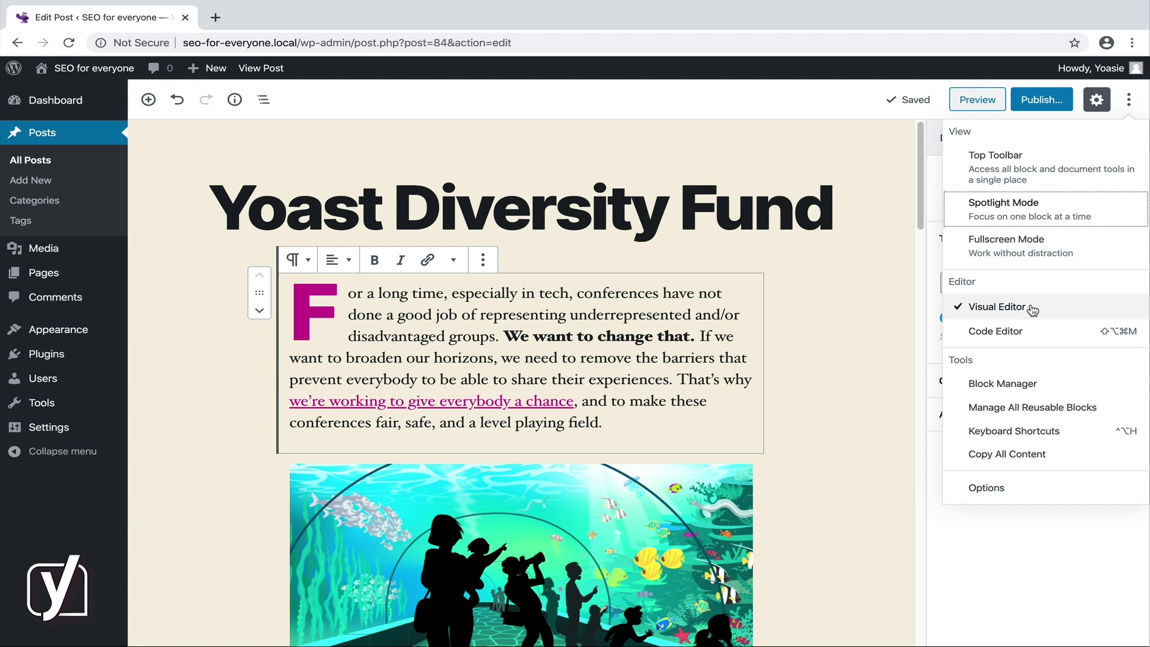
{"action": "left_click", "coordinate": [1032, 333]}
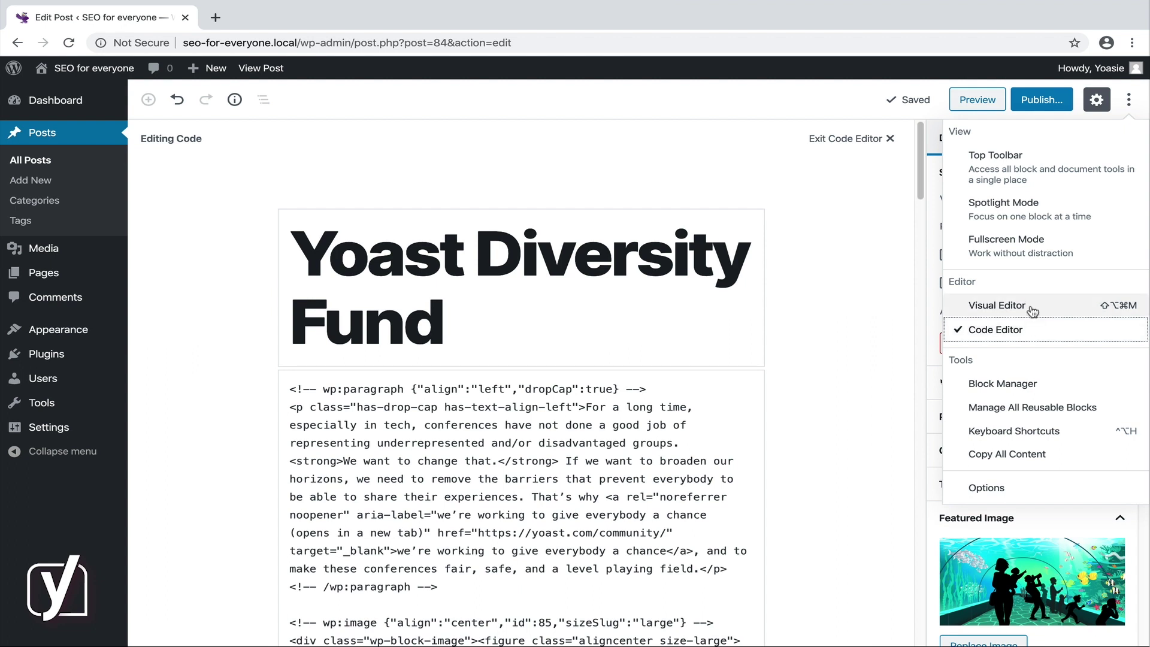
{"action": "left_click", "coordinate": [1031, 308]}
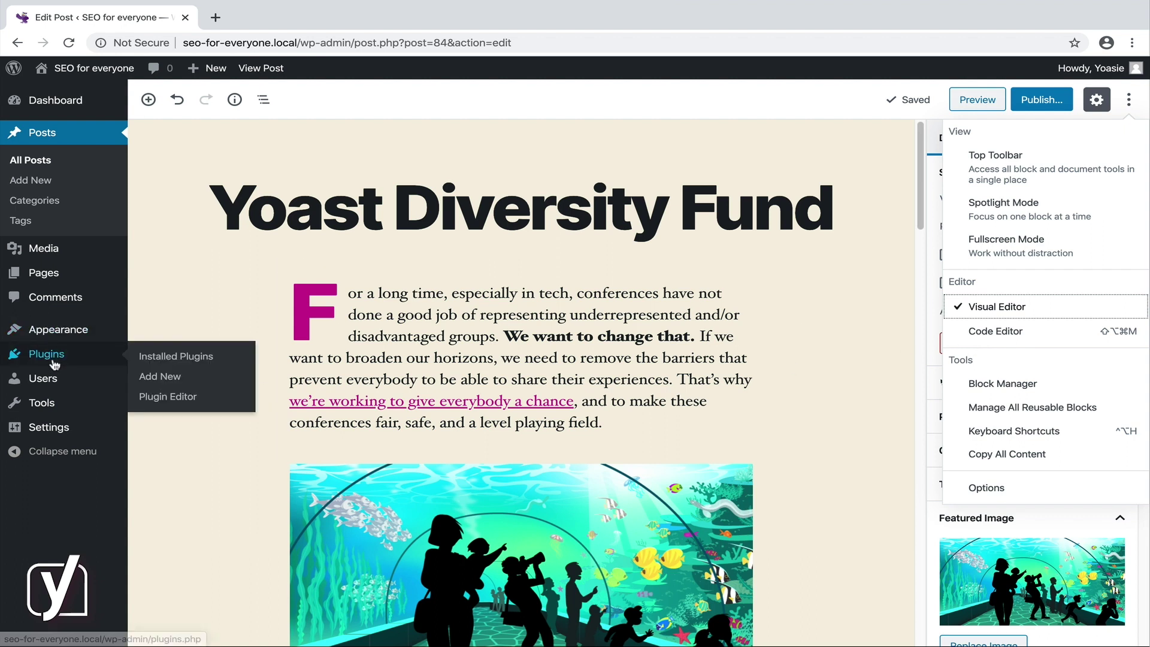
- Activate Yoast SEO Premium on the Plugins page and reopen the Yoast Diversity Fund post
{"action": "left_click", "coordinate": [123, 354]}
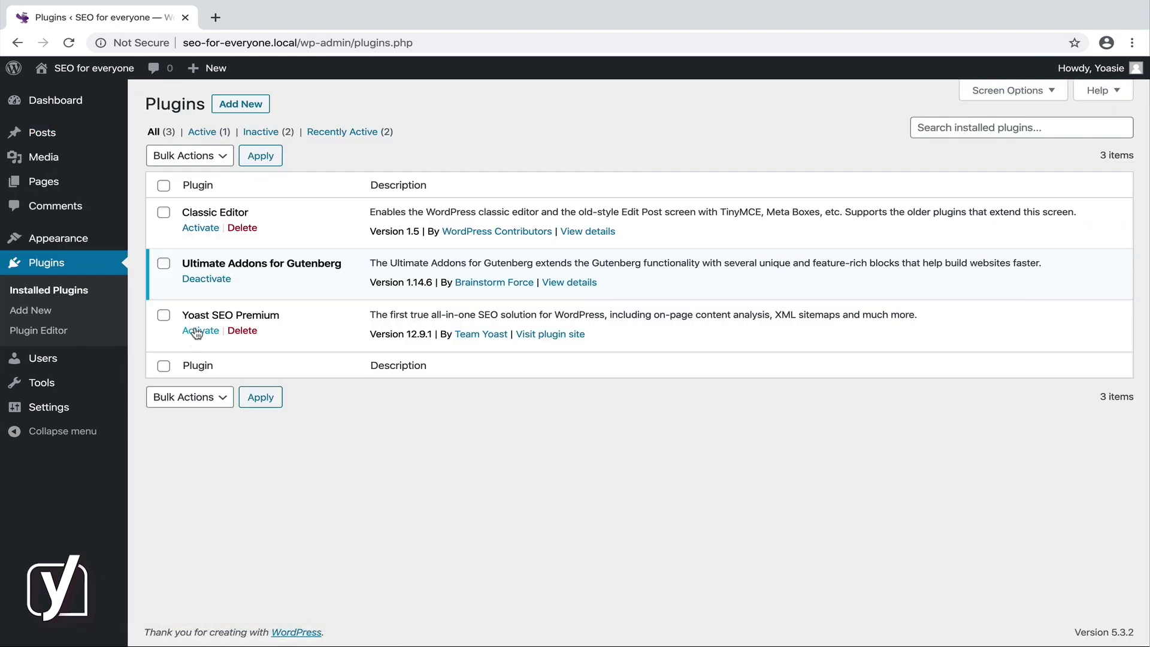
{"action": "left_click", "coordinate": [201, 330]}
{"action": "left_click", "coordinate": [43, 132]}
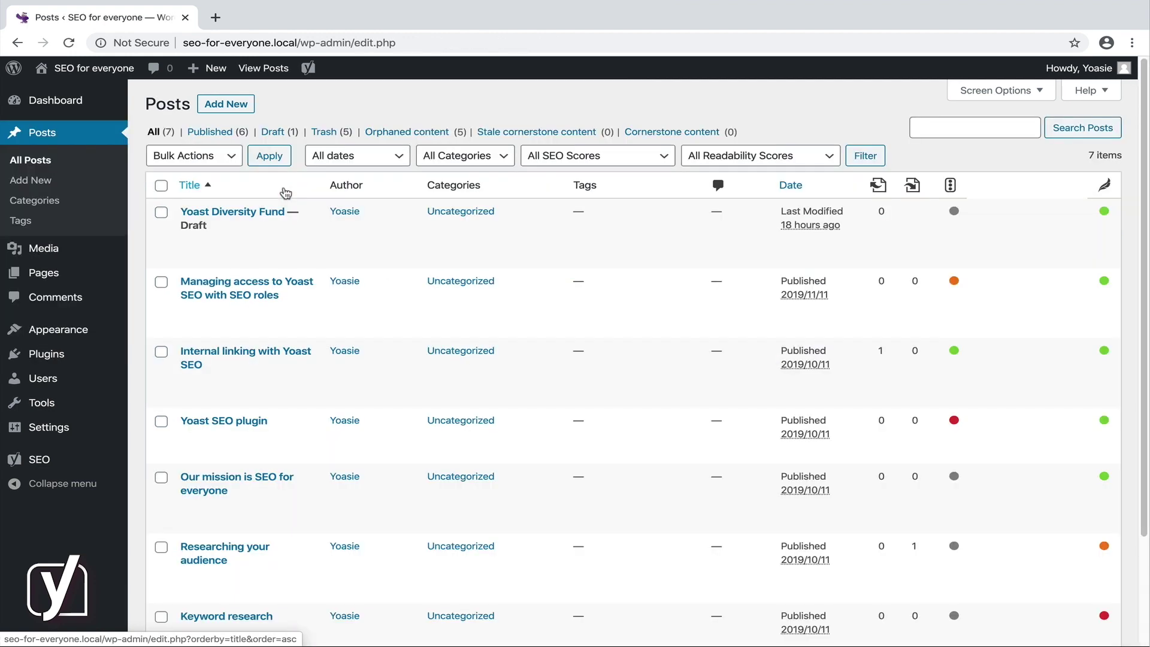
{"action": "left_click", "coordinate": [233, 211]}
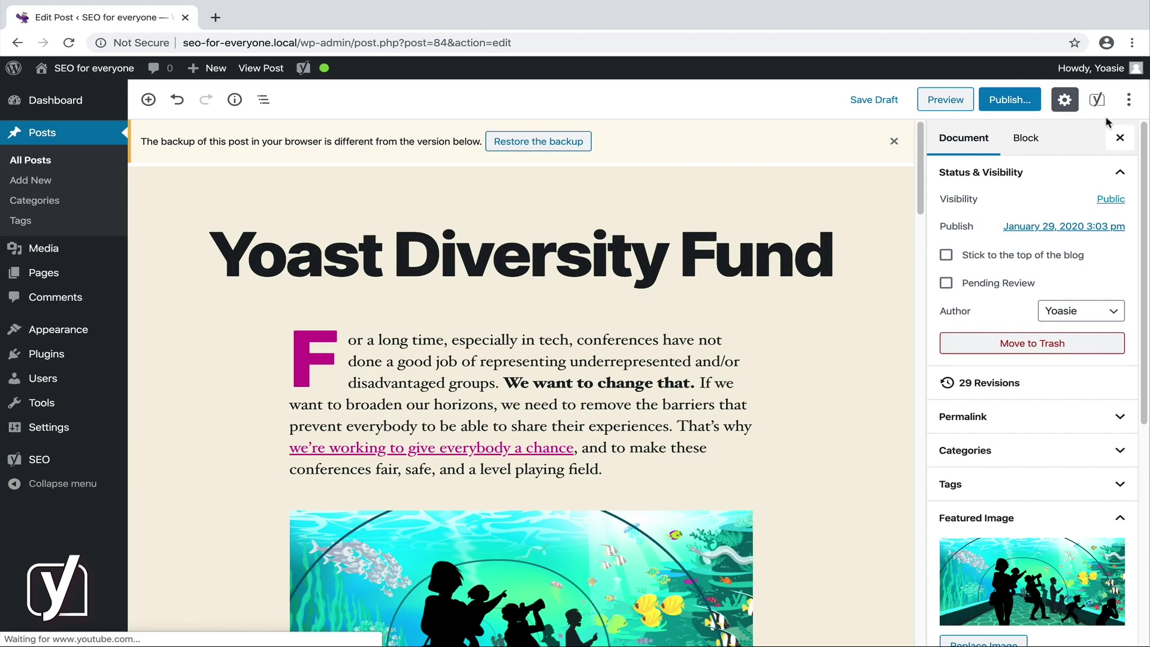
- Show the Yoast SEO Premium sidebar from the ⋮ menu's Plugins section
{"action": "left_click", "coordinate": [1127, 102]}
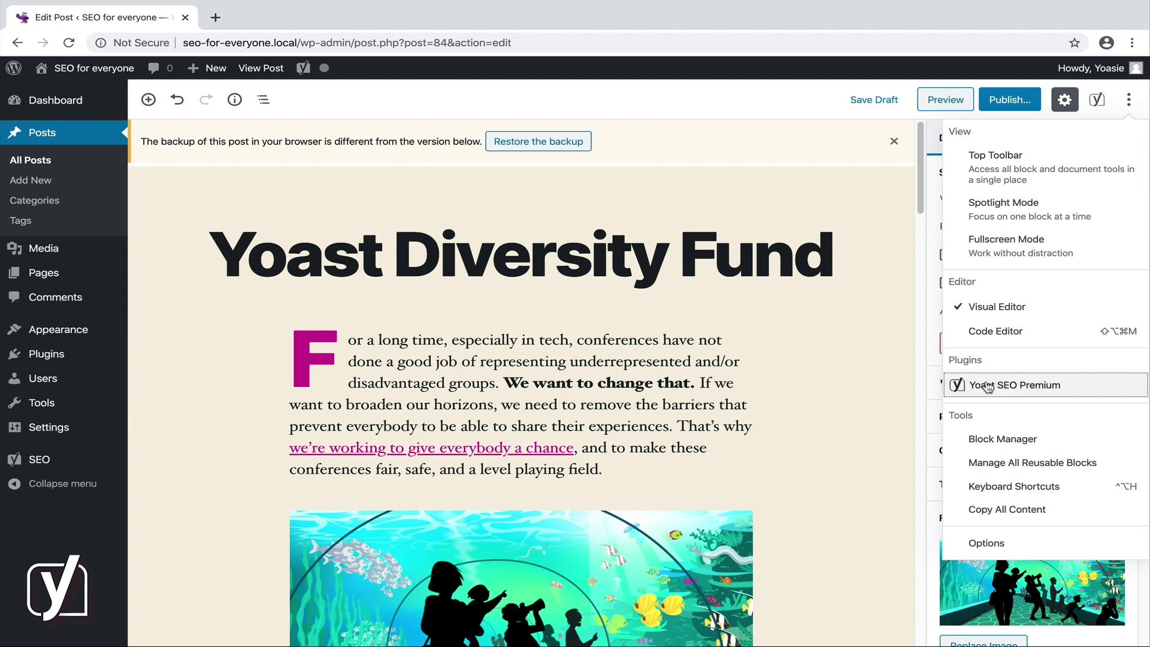
{"action": "left_click", "coordinate": [988, 386]}
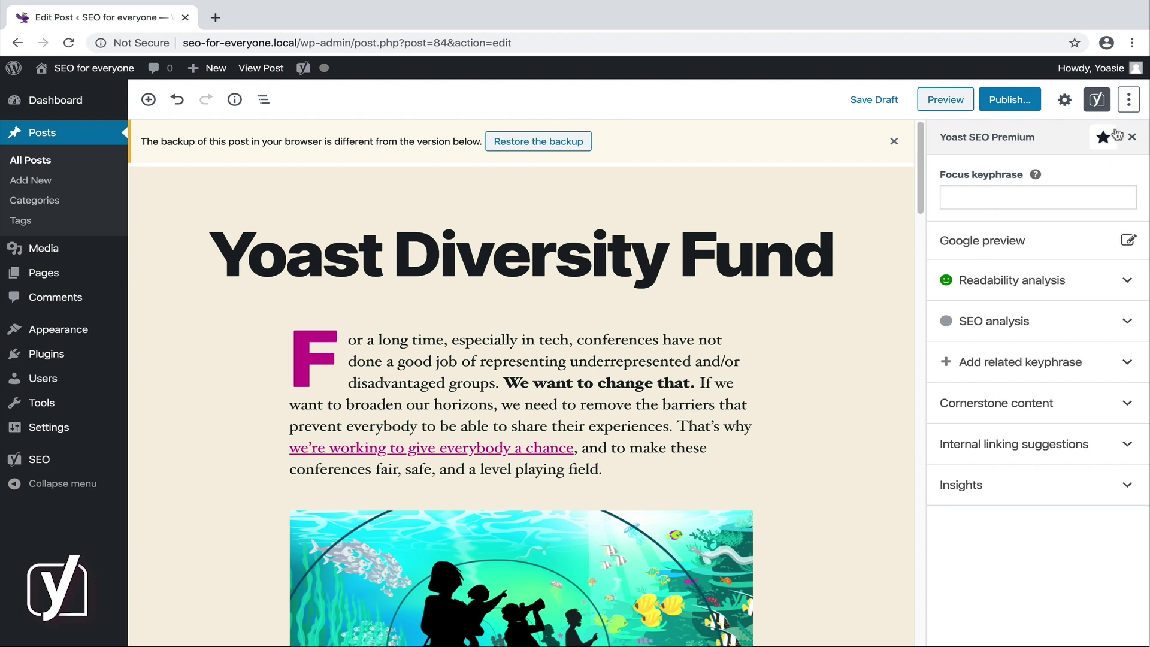
{"action": "left_click", "coordinate": [1128, 99]}
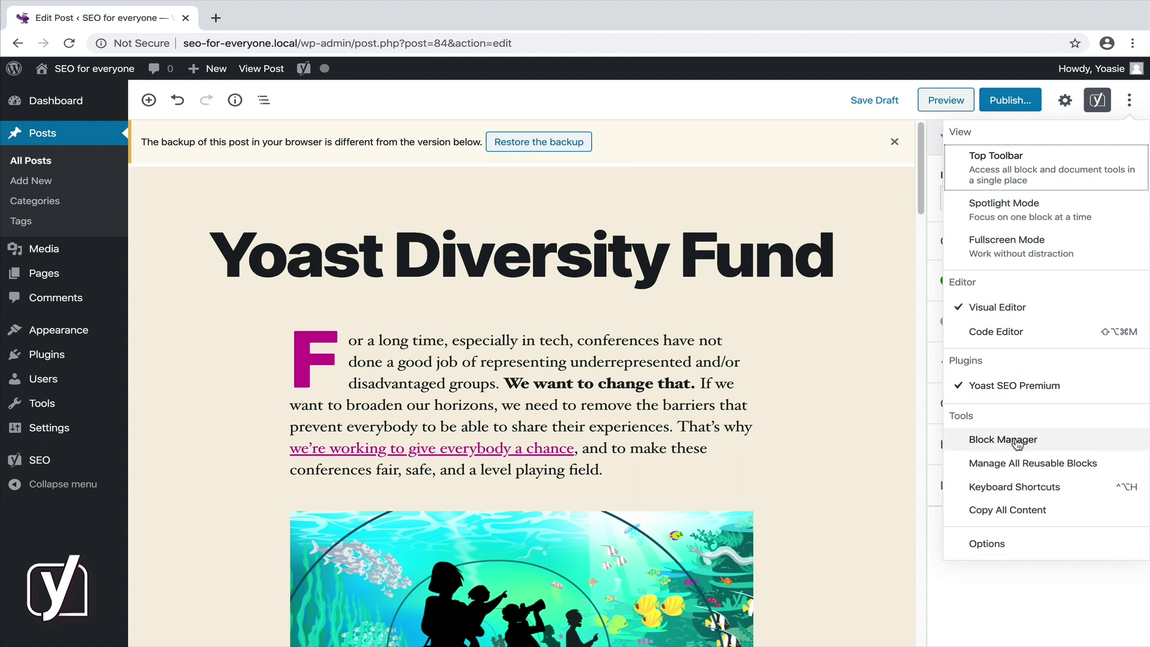
- In Block Manager, leave all Common Blocks enabled and disable only the Formatting Code block
{"action": "left_click", "coordinate": [1073, 441]}
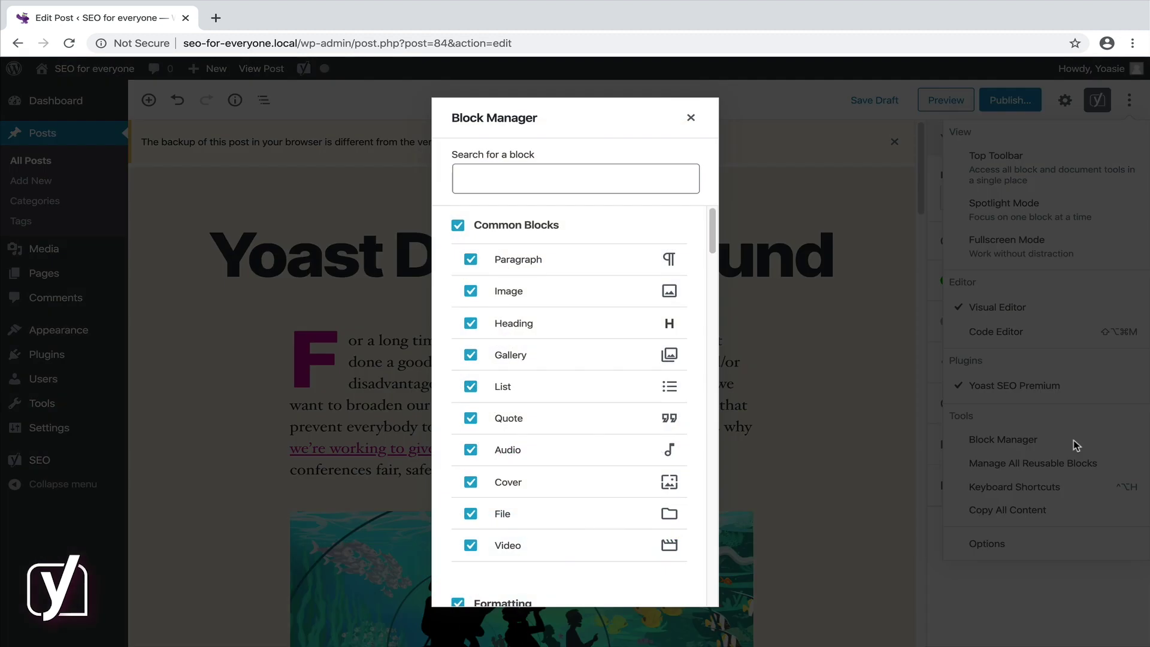
{"action": "scroll", "coordinate": [631, 419], "scroll_direction": "down", "scroll_amount": 4}
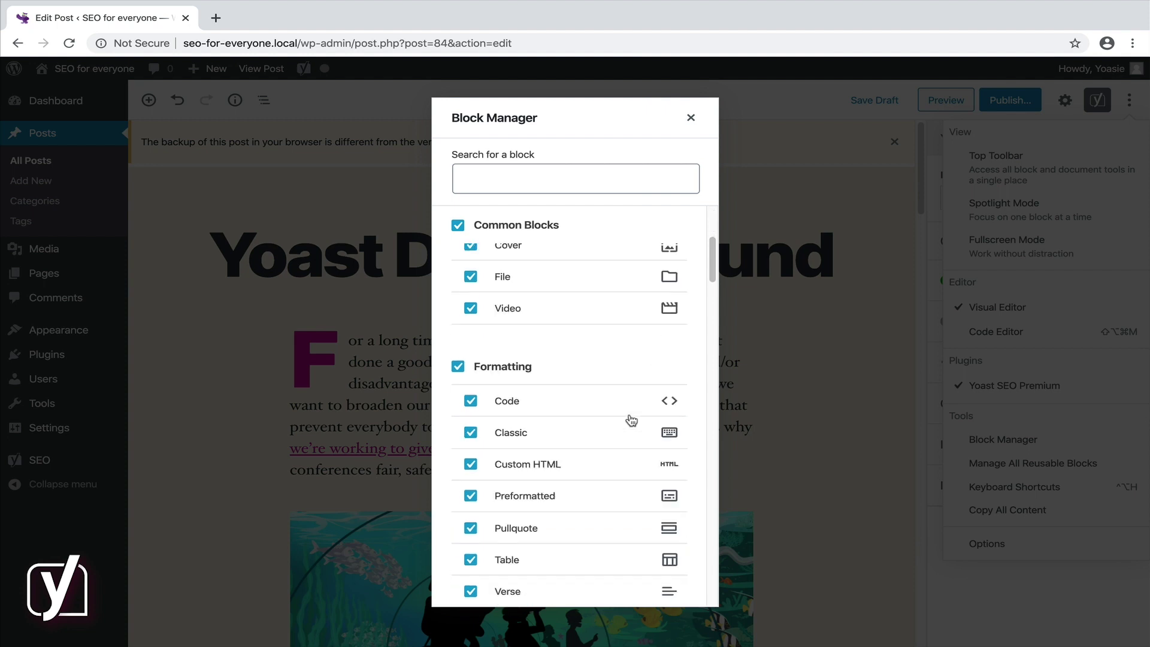
{"action": "scroll", "coordinate": [631, 419], "scroll_direction": "down", "scroll_amount": 6}
{"action": "scroll", "coordinate": [631, 419], "scroll_direction": "down", "scroll_amount": 6}
{"action": "scroll", "coordinate": [630, 419], "scroll_direction": "up", "scroll_amount": 15}
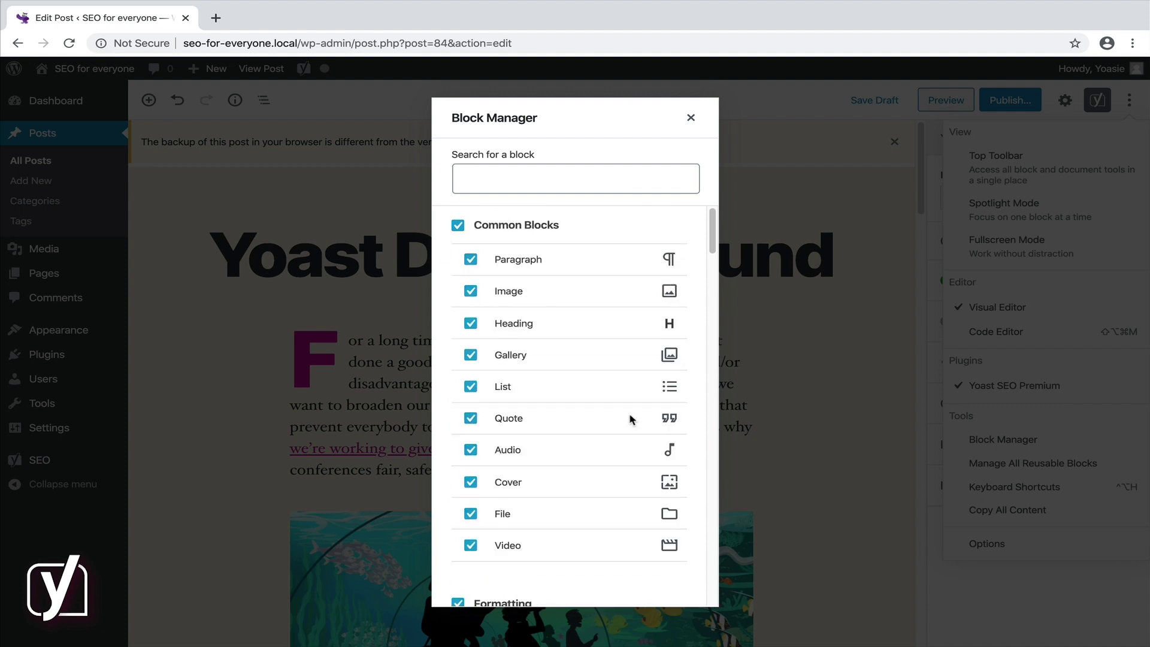
{"action": "left_click", "coordinate": [471, 259]}
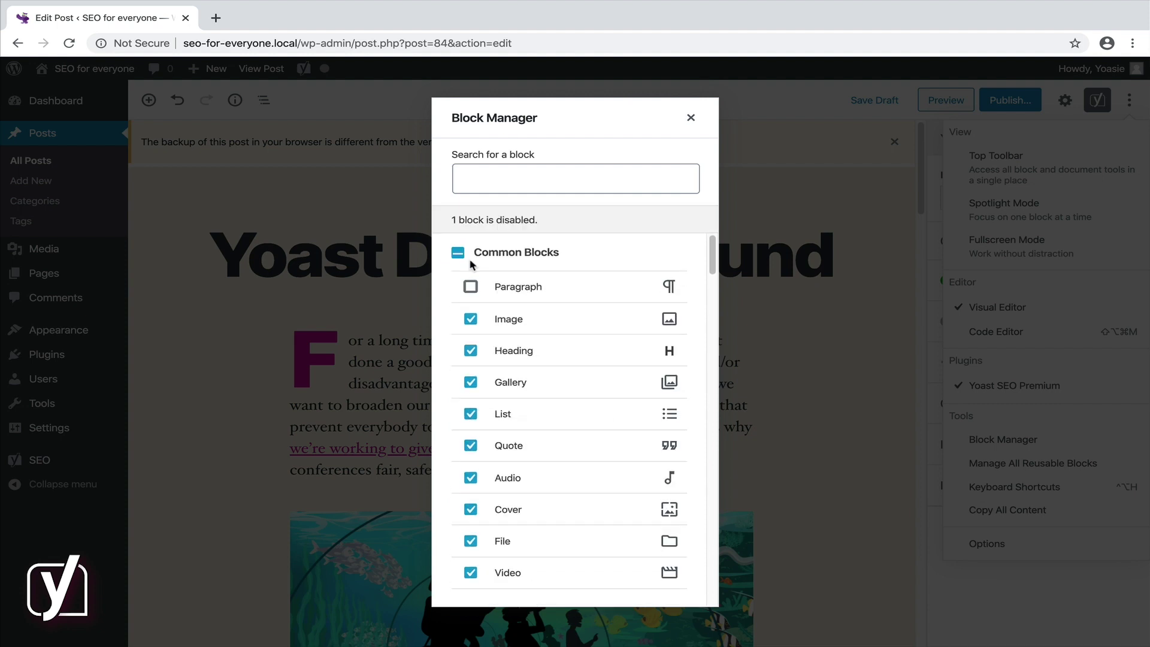
{"action": "left_click", "coordinate": [458, 253]}
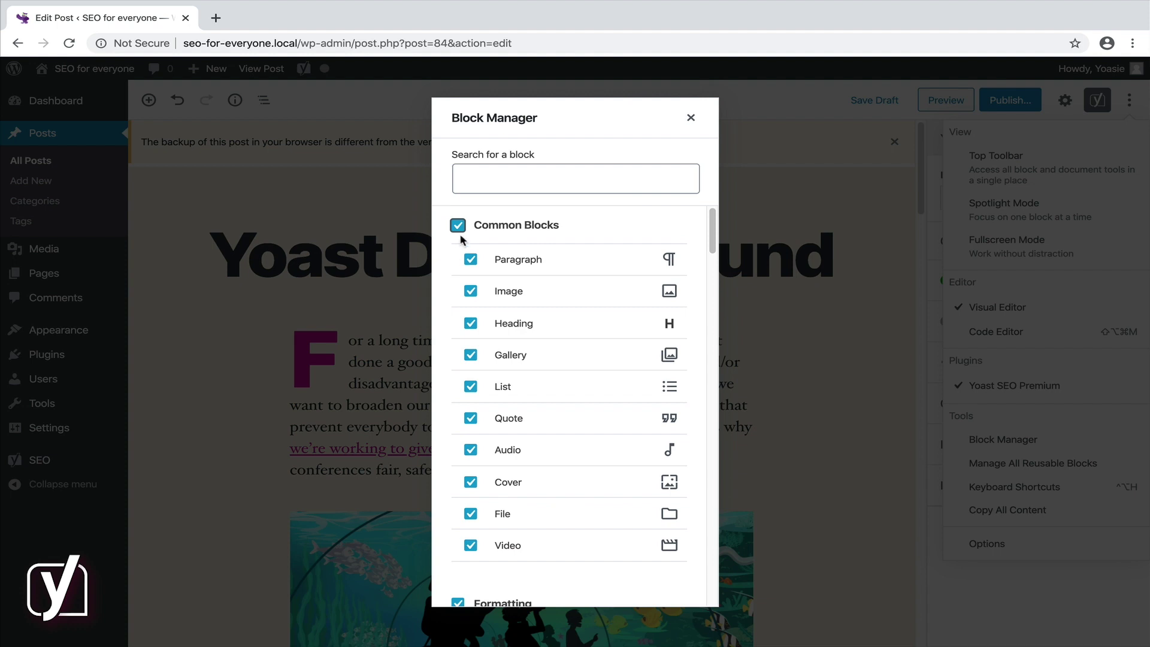
{"action": "left_click", "coordinate": [458, 227]}
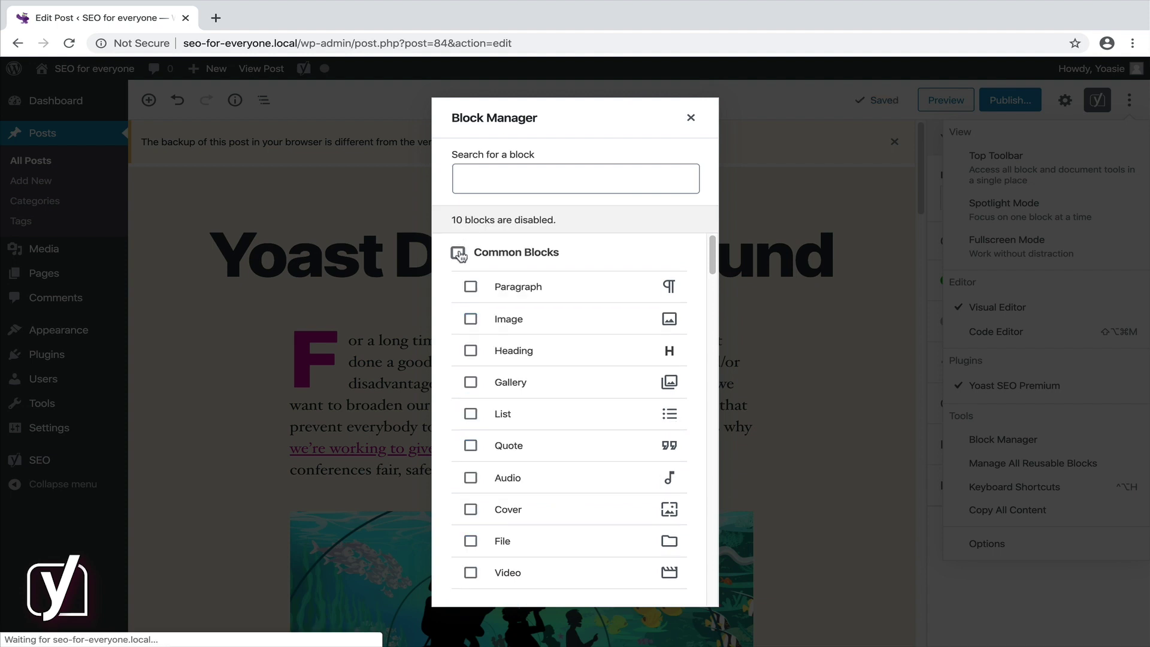
{"action": "left_click", "coordinate": [459, 254]}
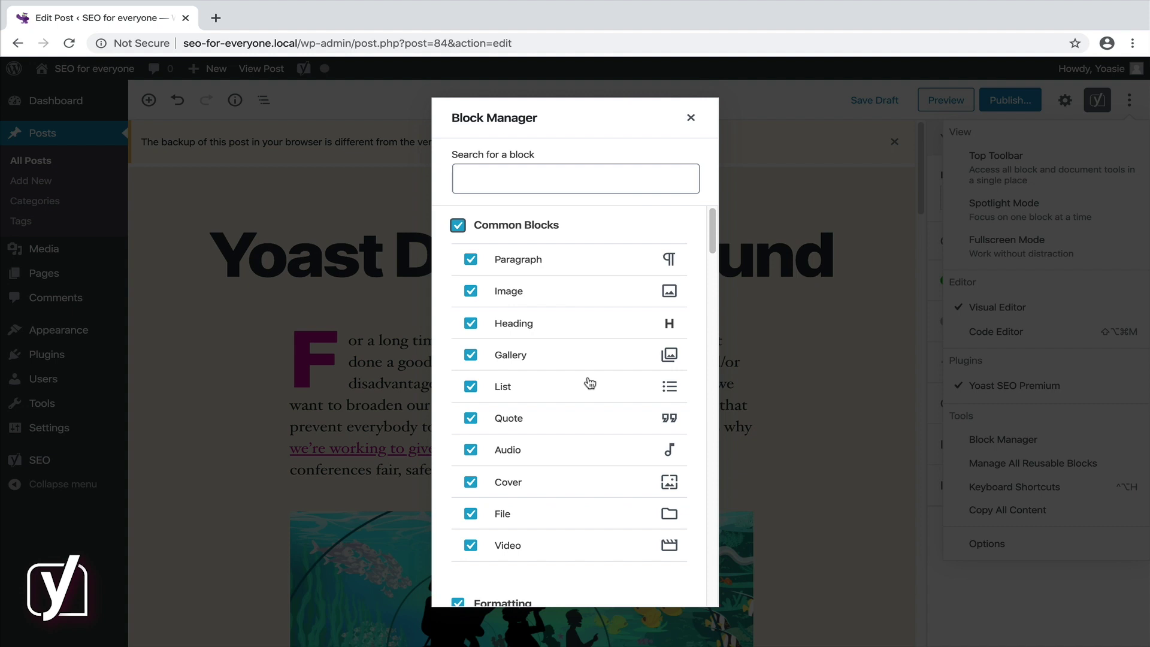
{"action": "scroll", "coordinate": [590, 383], "scroll_direction": "down", "scroll_amount": 4}
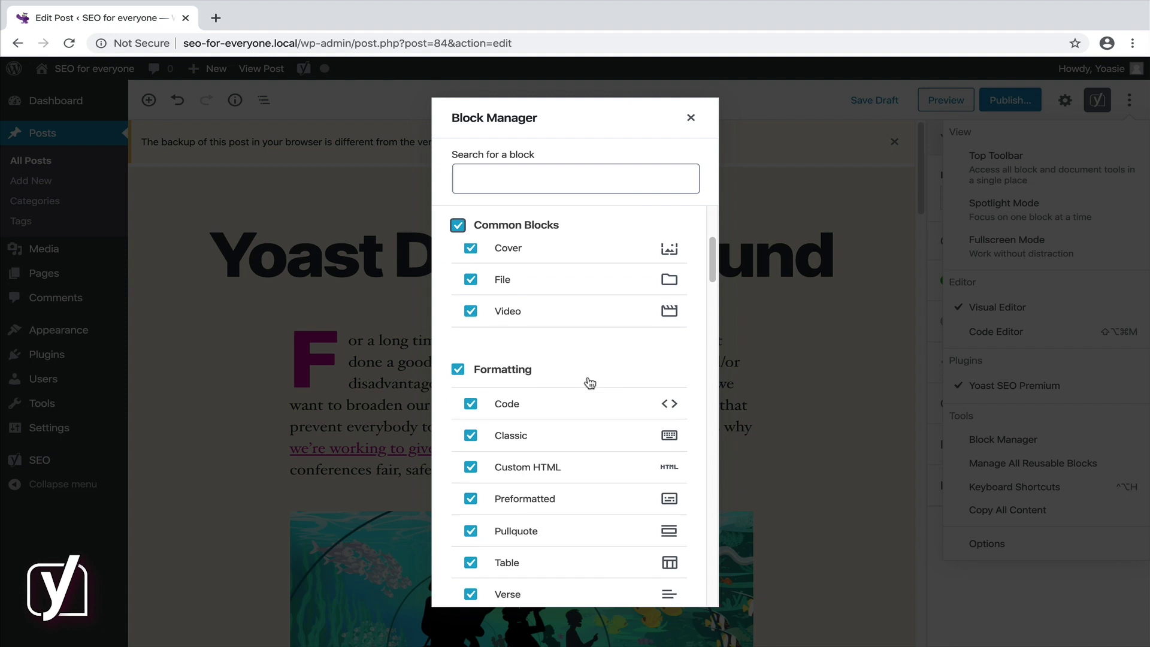
{"action": "left_click", "coordinate": [470, 403]}
- Close Block Manager and the backup notice, then check that an inserter search for 'code' lacks the Code block
{"action": "left_click", "coordinate": [689, 118]}
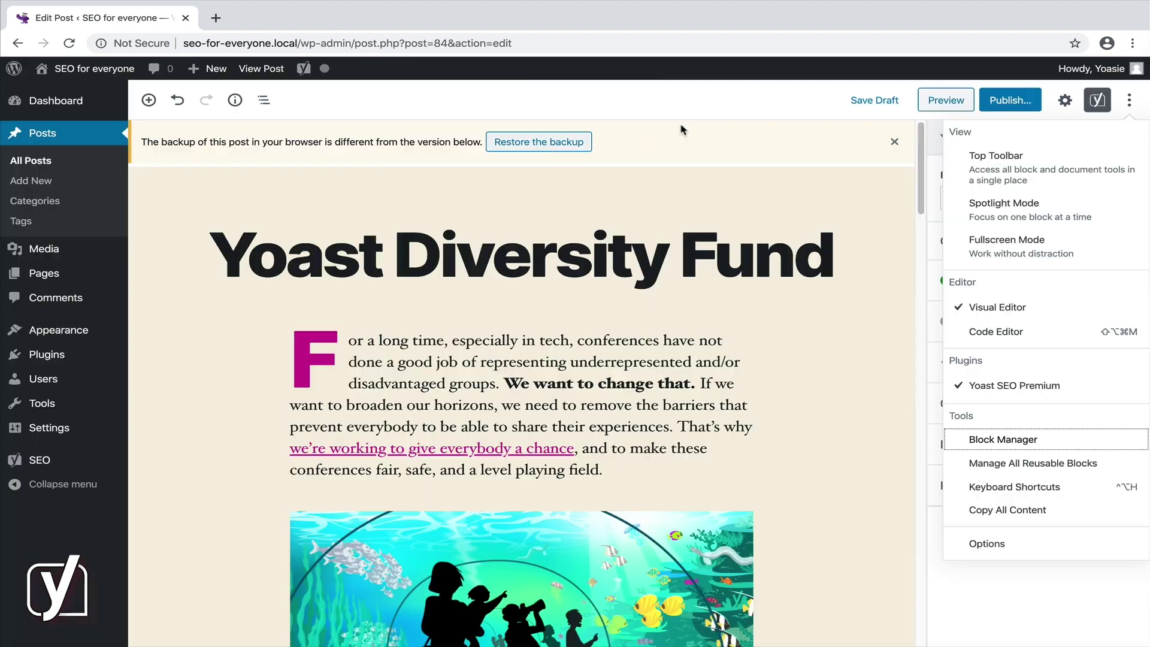
{"action": "left_click", "coordinate": [894, 141]}
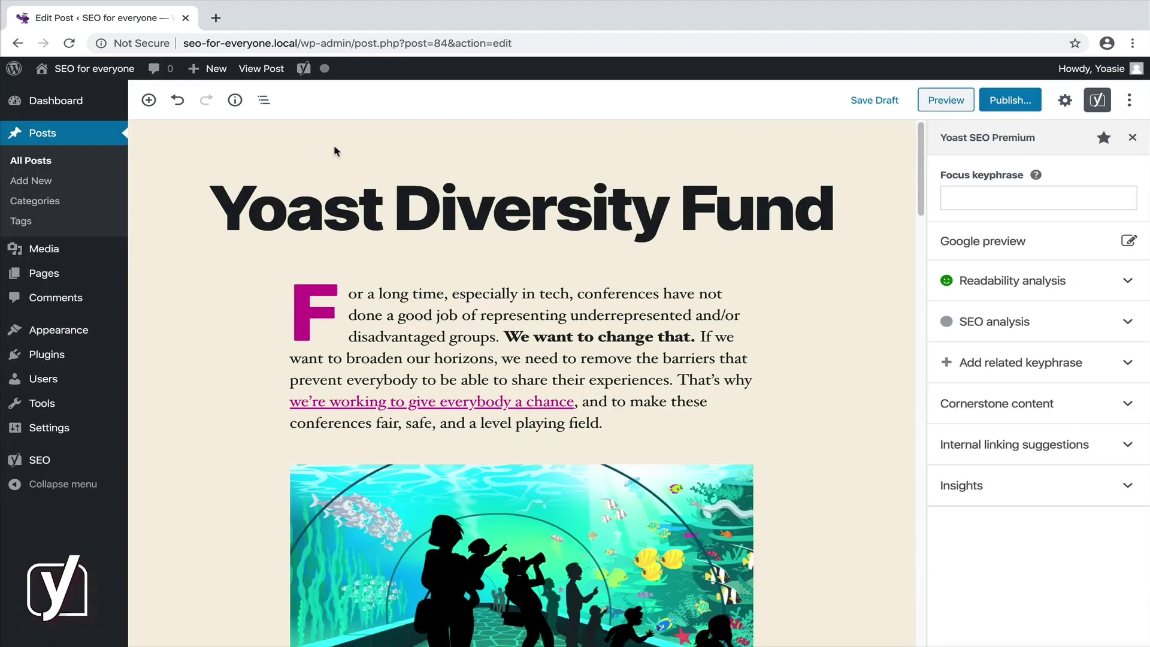
{"action": "left_click", "coordinate": [150, 98]}
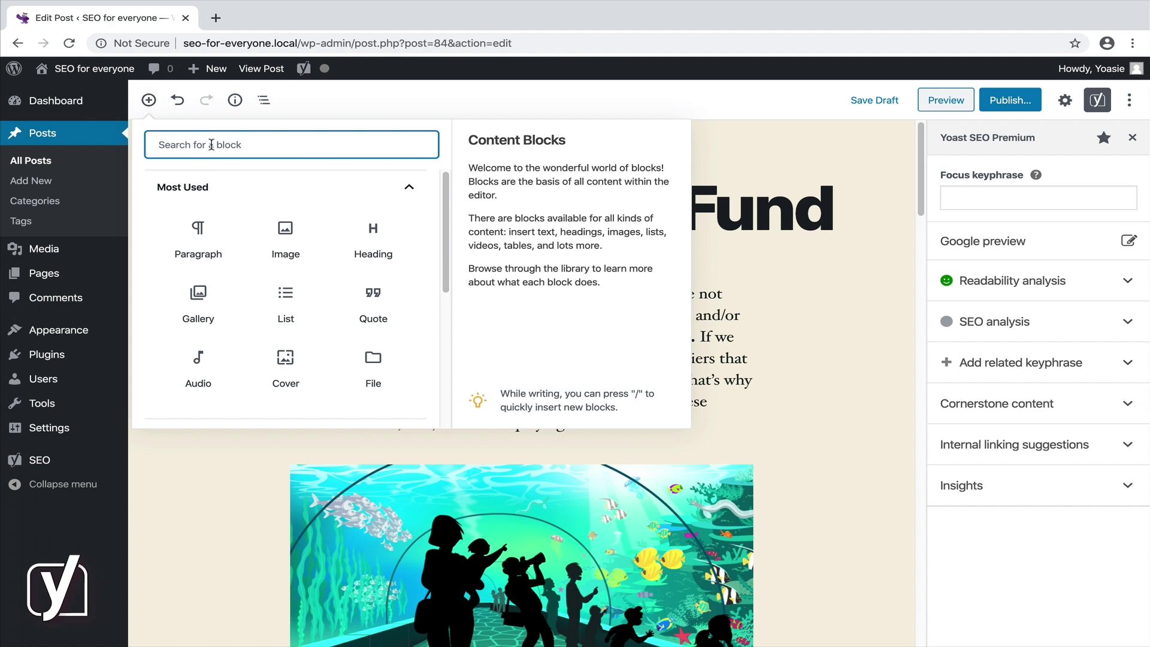
{"action": "type", "text": "code"}
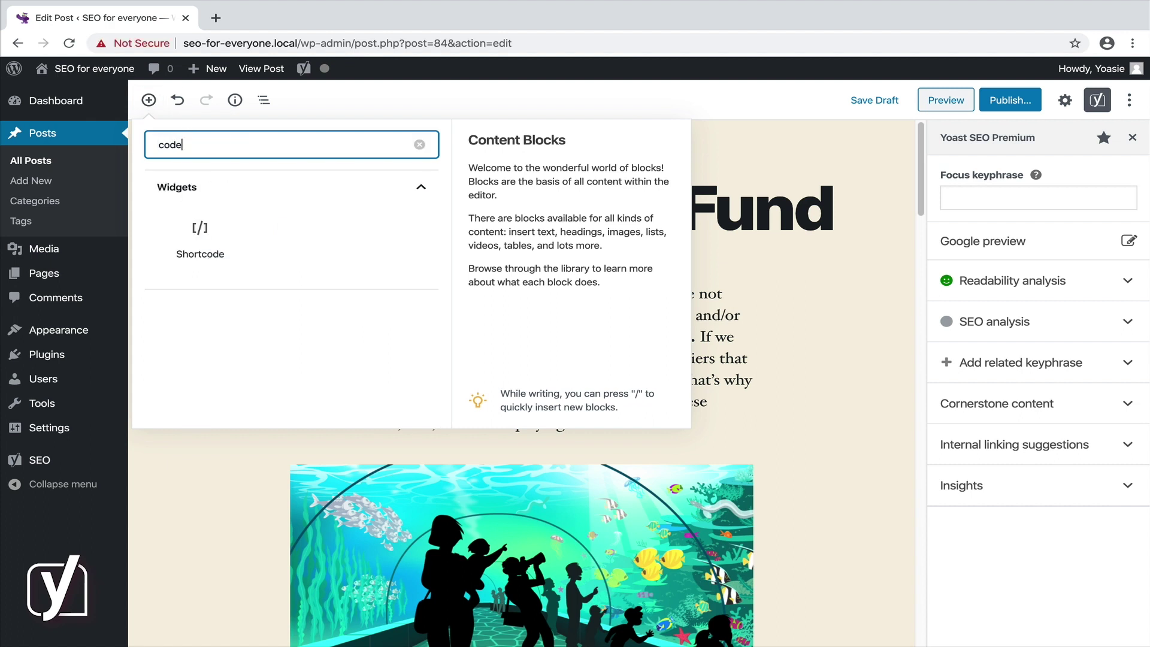
{"action": "left_click", "coordinate": [831, 328]}
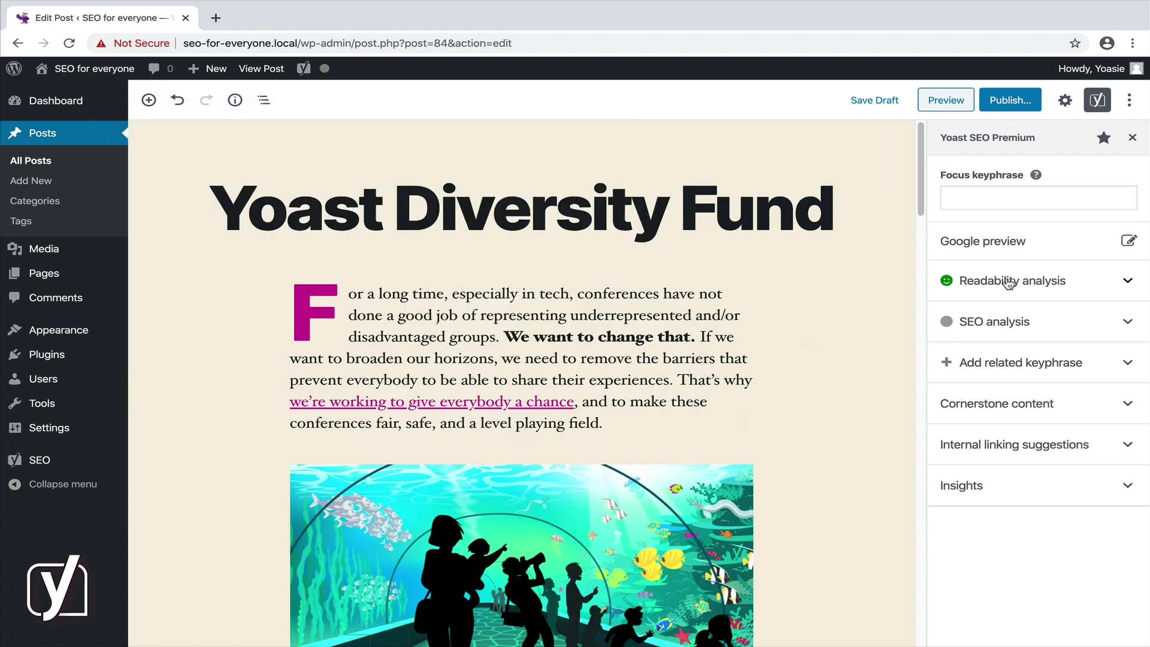
{"action": "left_click", "coordinate": [1130, 102]}
- Re-enable the Code block under Formatting in the Block Manager
{"action": "left_click", "coordinate": [1001, 439]}
{"action": "scroll", "coordinate": [605, 410], "scroll_direction": "down", "scroll_amount": 5}
{"action": "left_click", "coordinate": [472, 404]}
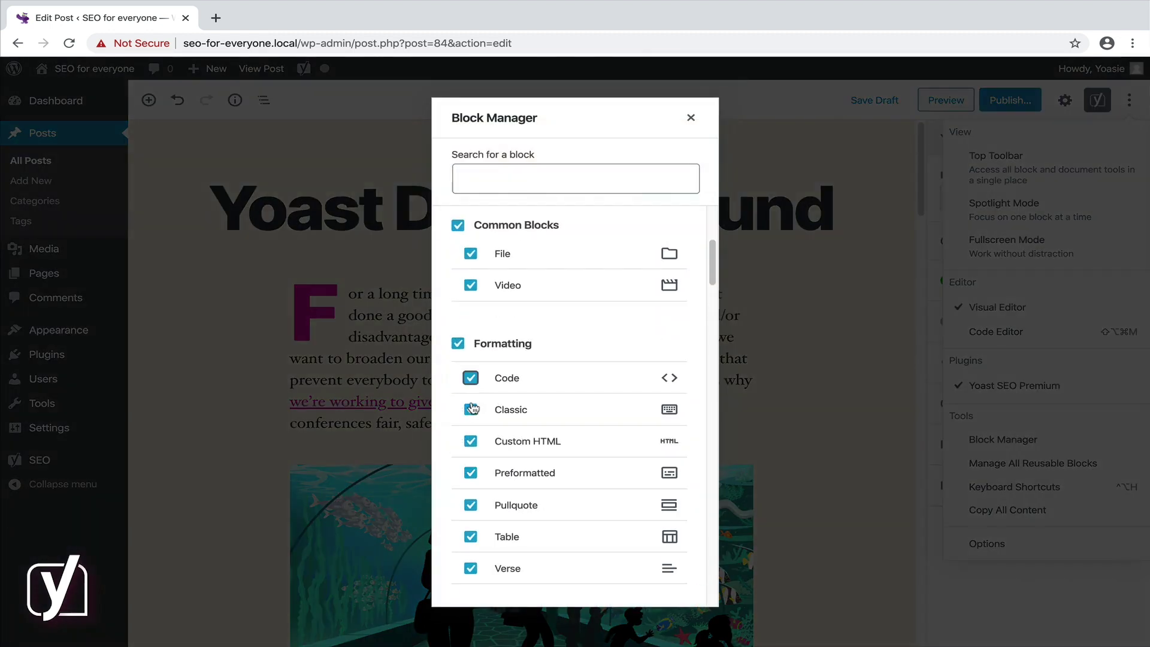
{"action": "scroll", "coordinate": [589, 402], "scroll_direction": "up", "scroll_amount": 5}
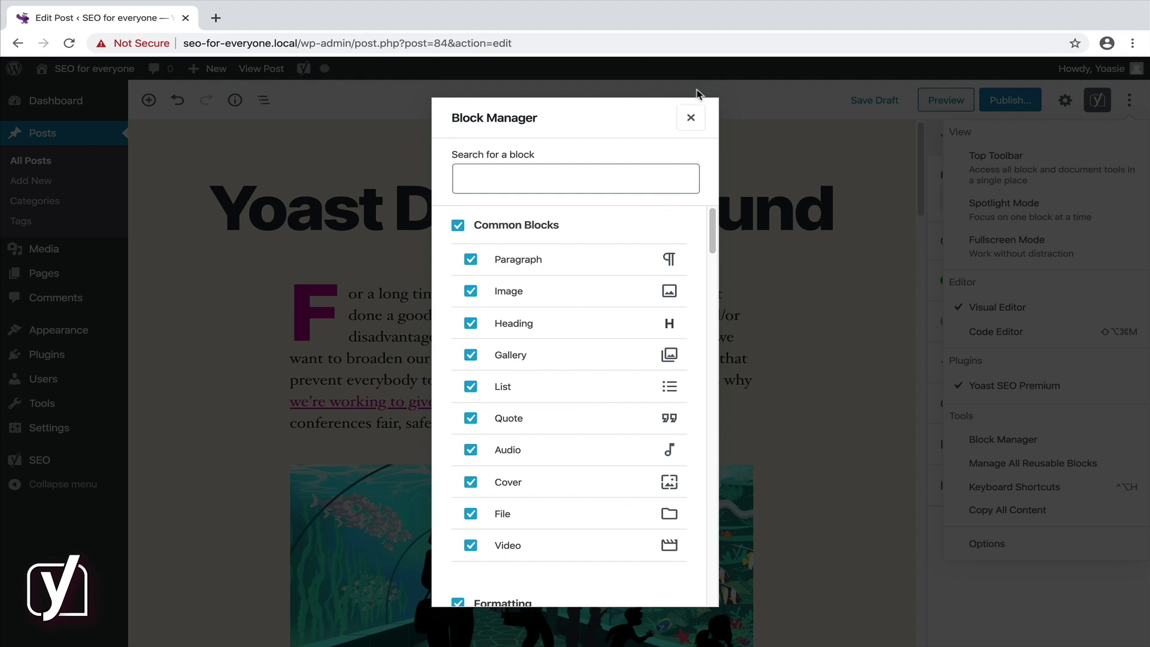
- Close Block Manager and choose Manage All Reusable Blocks, triggering the leave-site prompt
{"action": "left_click", "coordinate": [691, 119]}
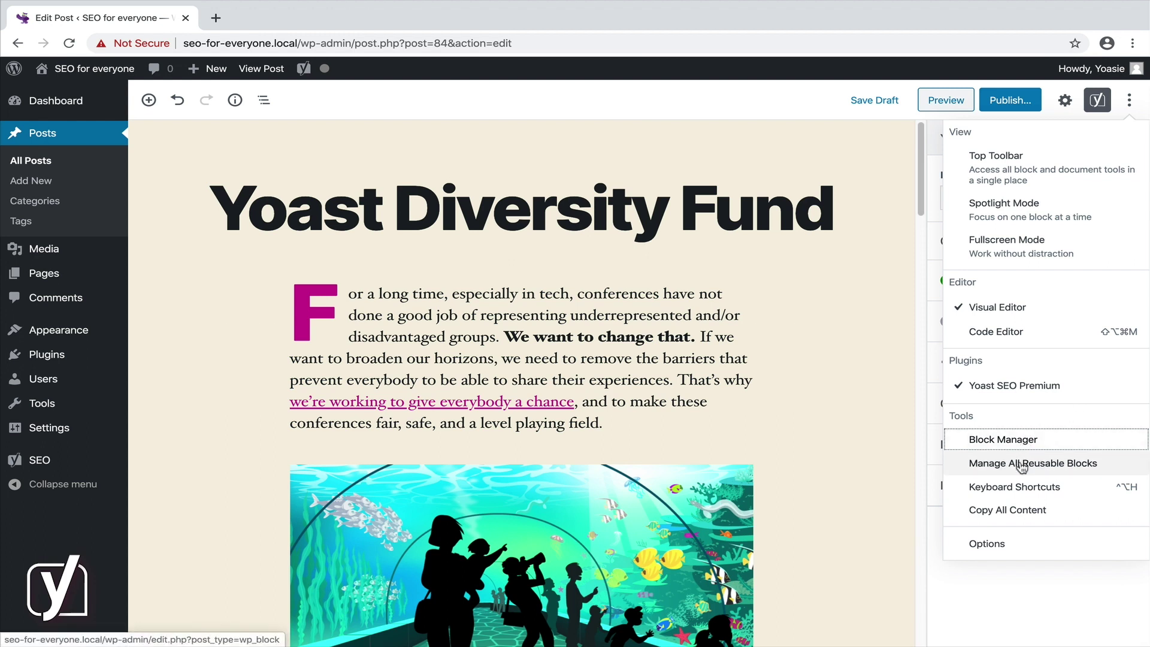
{"action": "left_click", "coordinate": [1118, 471]}
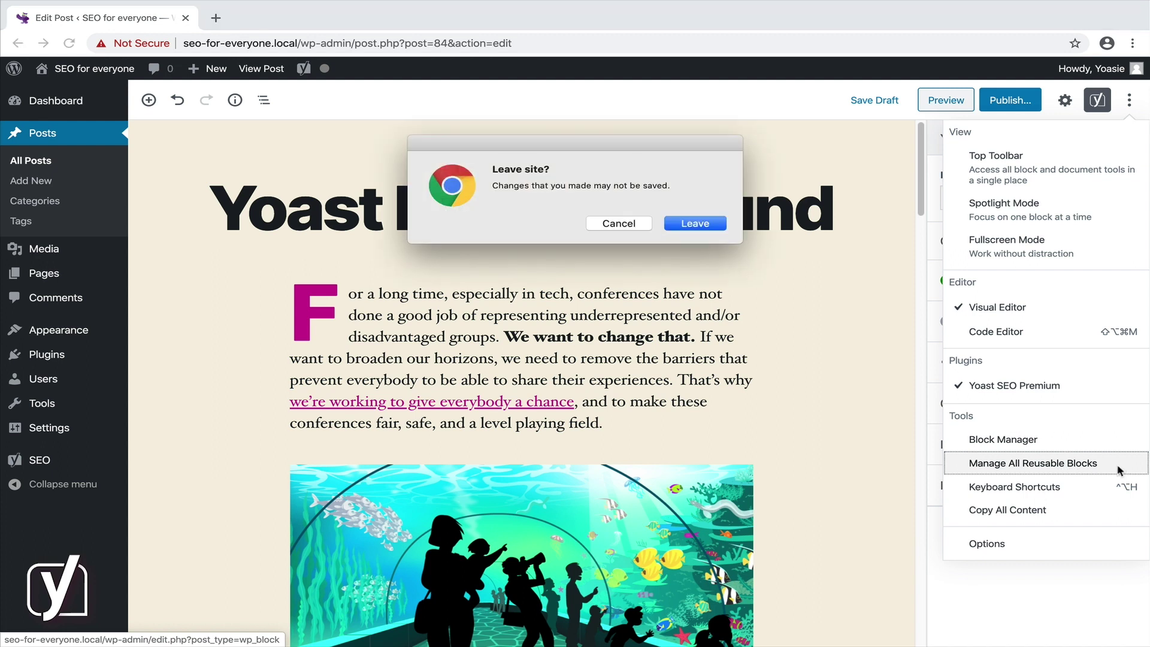
- Leave the editor, review the two listed reusable blocks, then return to Posts
{"action": "left_click", "coordinate": [706, 227]}
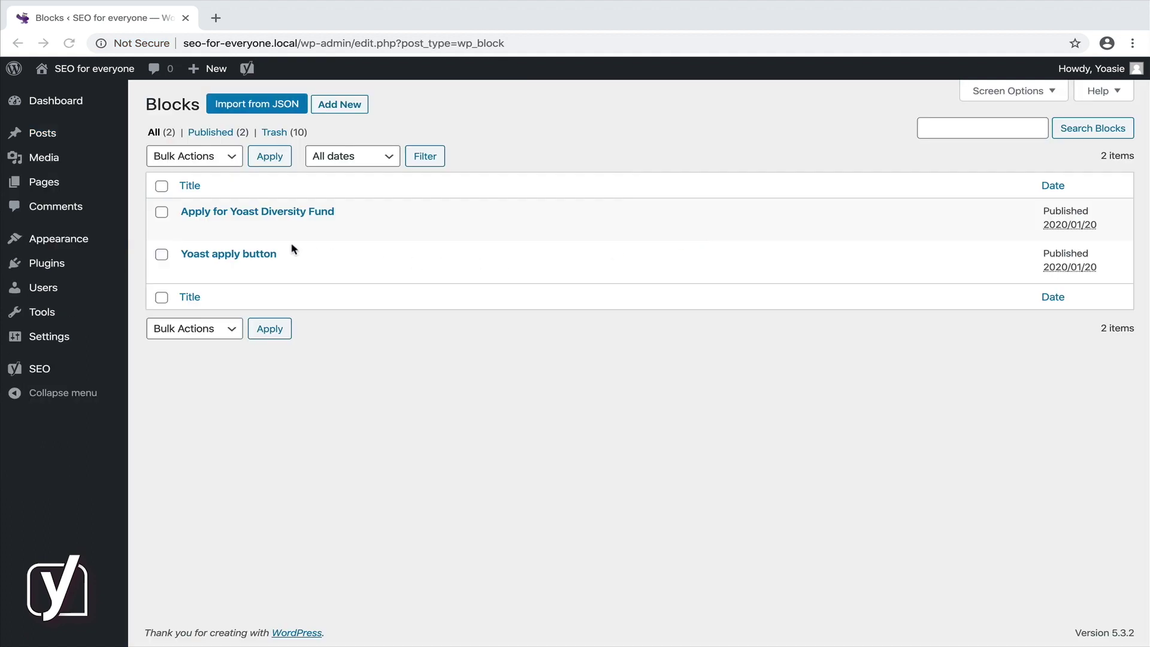
{"action": "mouse_move", "coordinate": [251, 217]}
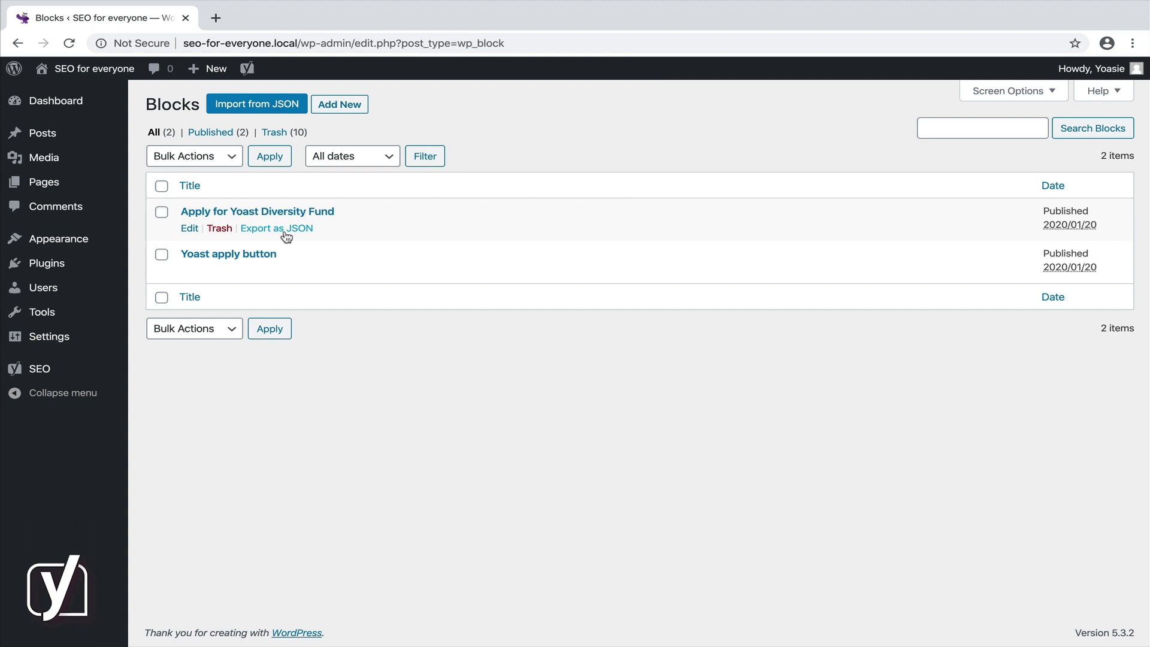
{"action": "mouse_move", "coordinate": [331, 260]}
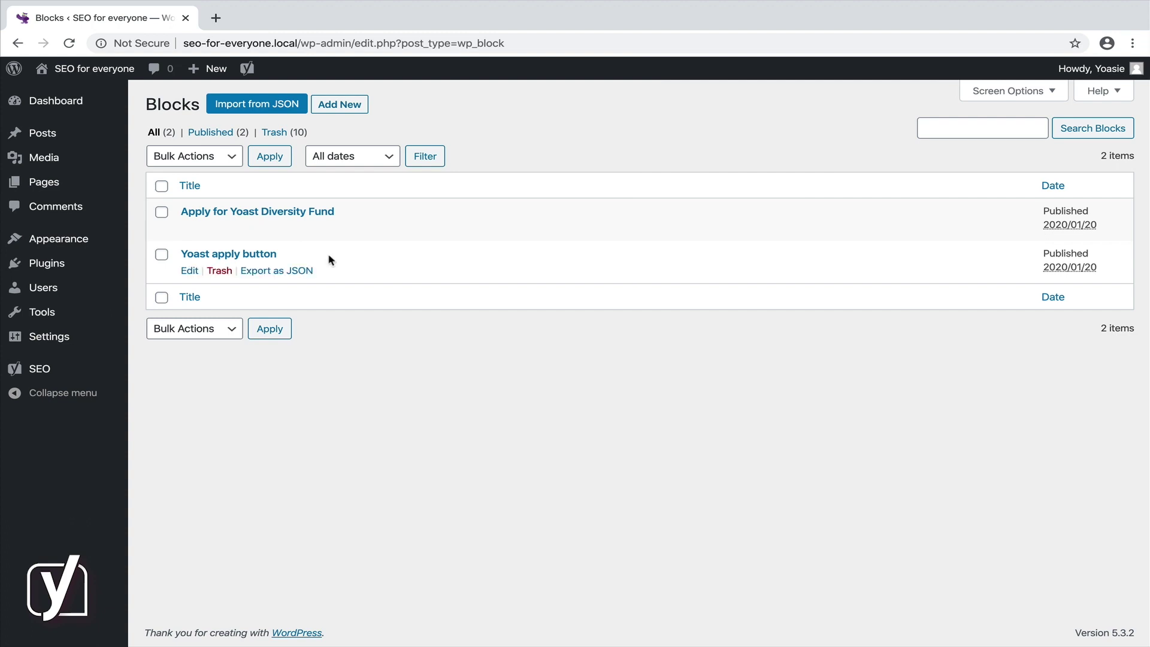
{"action": "left_click", "coordinate": [66, 133]}
- From the Yoast Diversity Fund post's inserter, expand Reusable and choose Manage All Reusable Blocks
{"action": "left_click", "coordinate": [238, 215]}
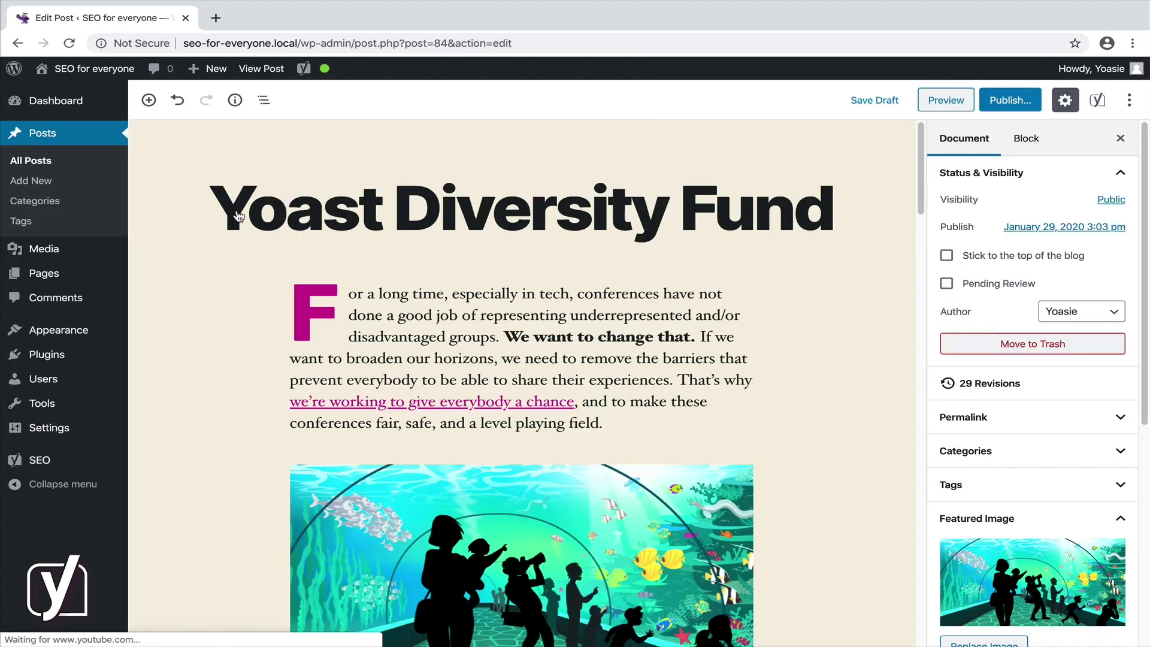
{"action": "left_click", "coordinate": [148, 100]}
{"action": "scroll", "coordinate": [278, 327], "scroll_direction": "down", "scroll_amount": 10}
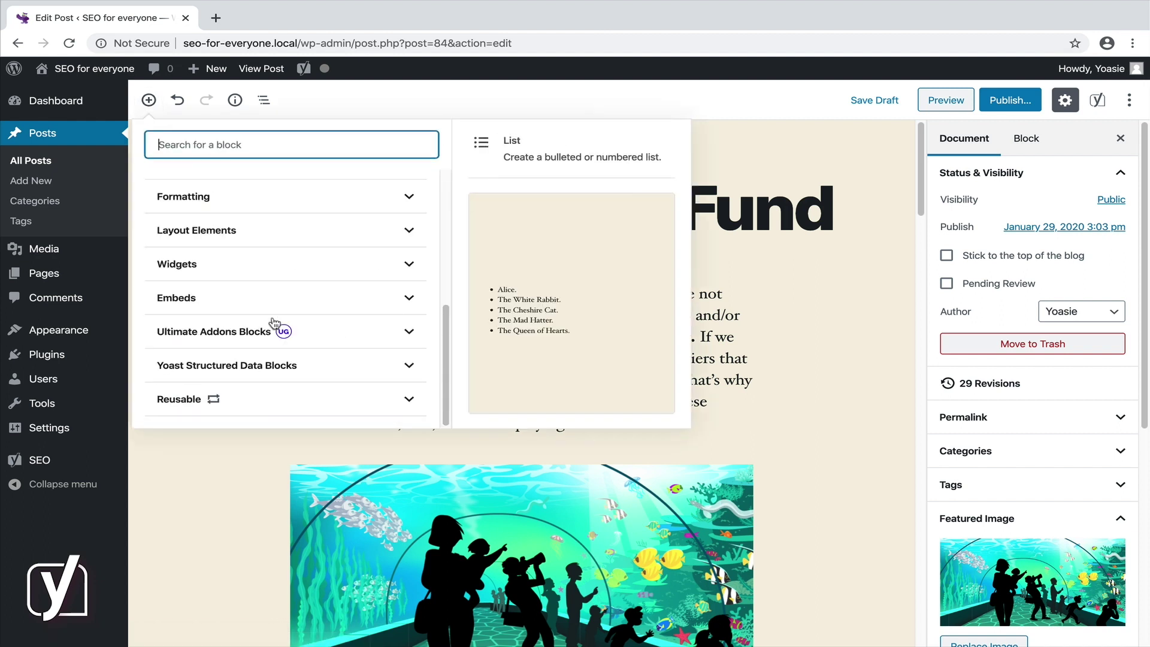
{"action": "left_click", "coordinate": [222, 397]}
{"action": "left_click", "coordinate": [352, 399]}
- Leave the editor and reopen the Yoast Diversity Fund post from the Posts list
{"action": "left_click", "coordinate": [694, 223]}
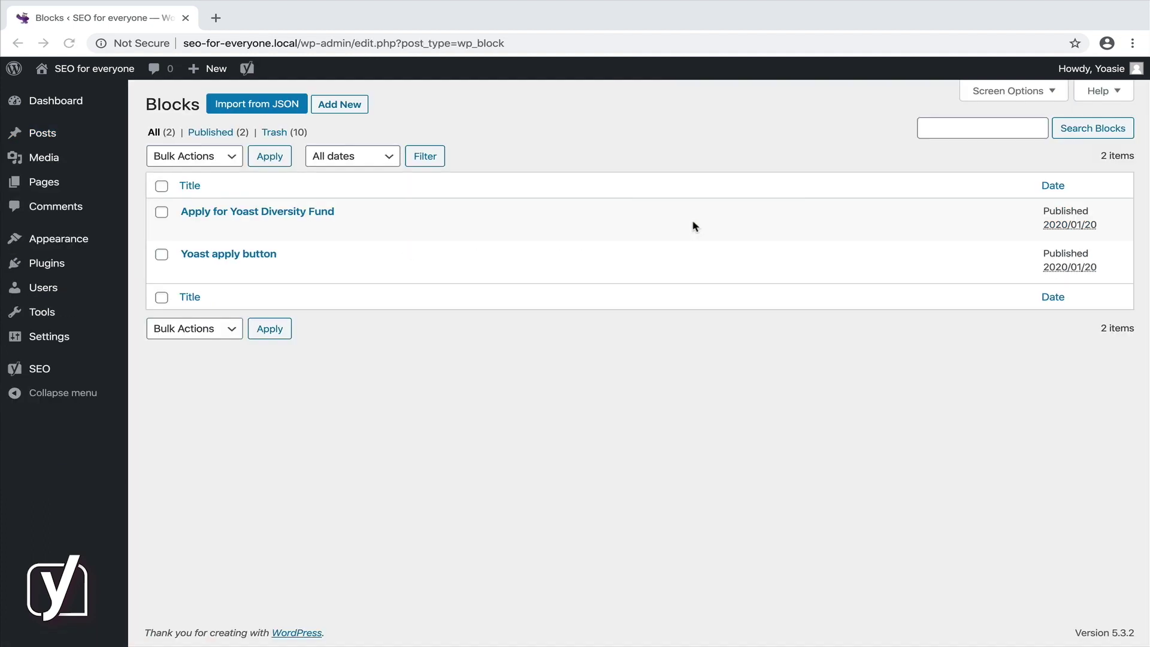
{"action": "left_click", "coordinate": [45, 135]}
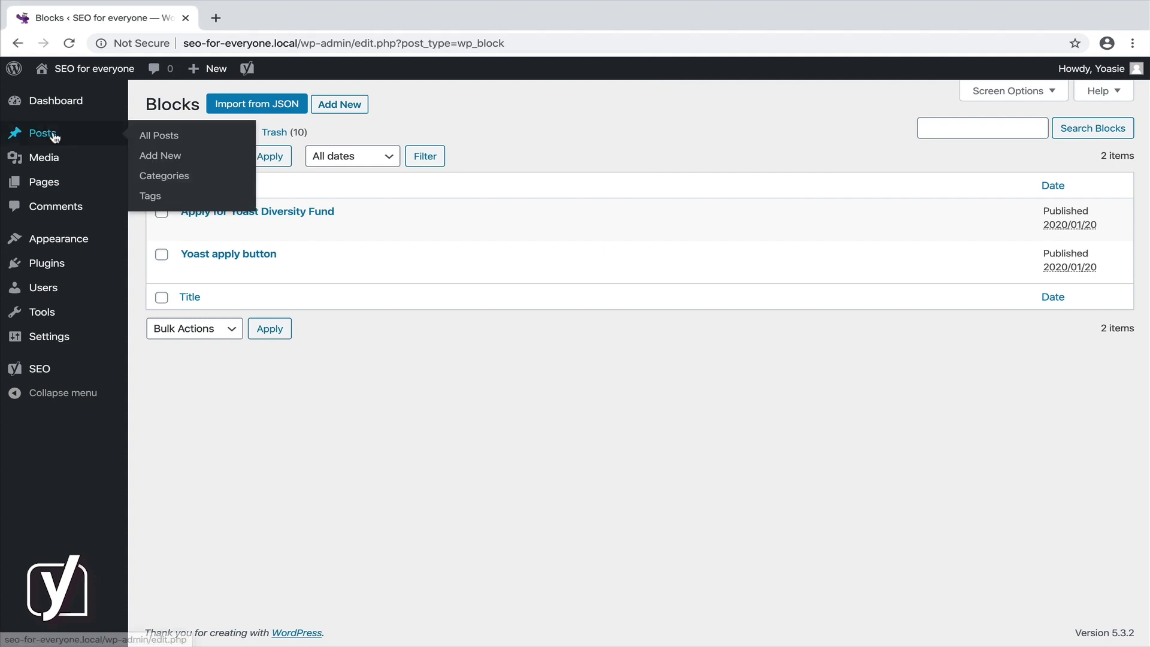
{"action": "left_click", "coordinate": [235, 215]}
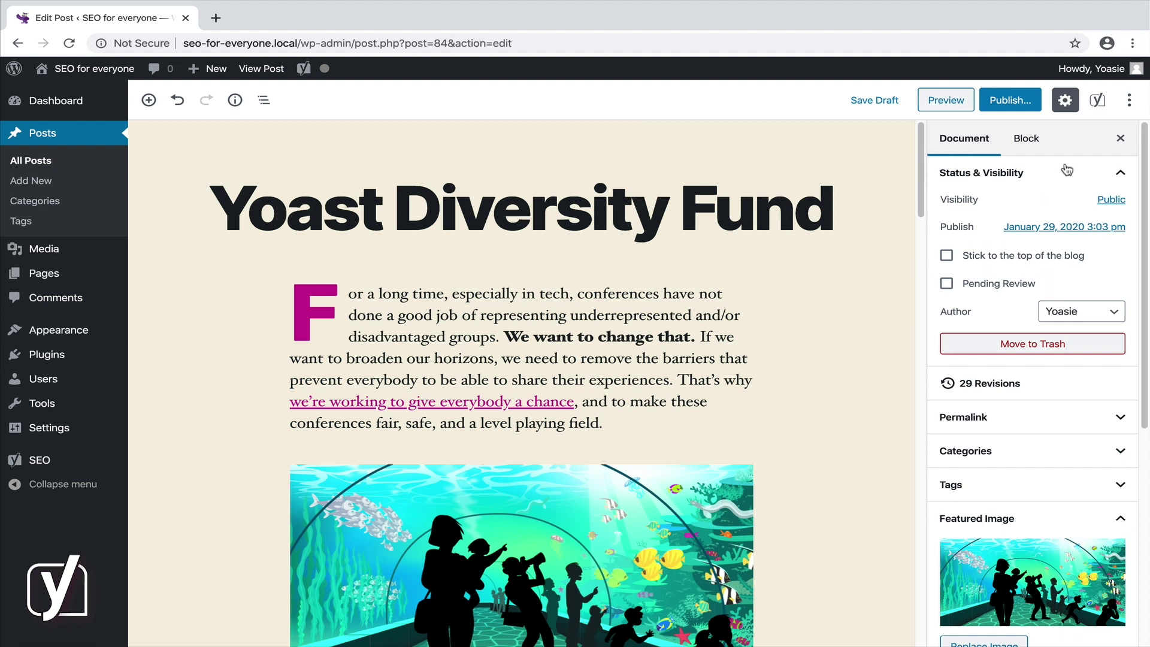
- Browse the Keyboard Shortcuts list, then use Copy All Content to copy the whole post
{"action": "left_click", "coordinate": [1129, 100]}
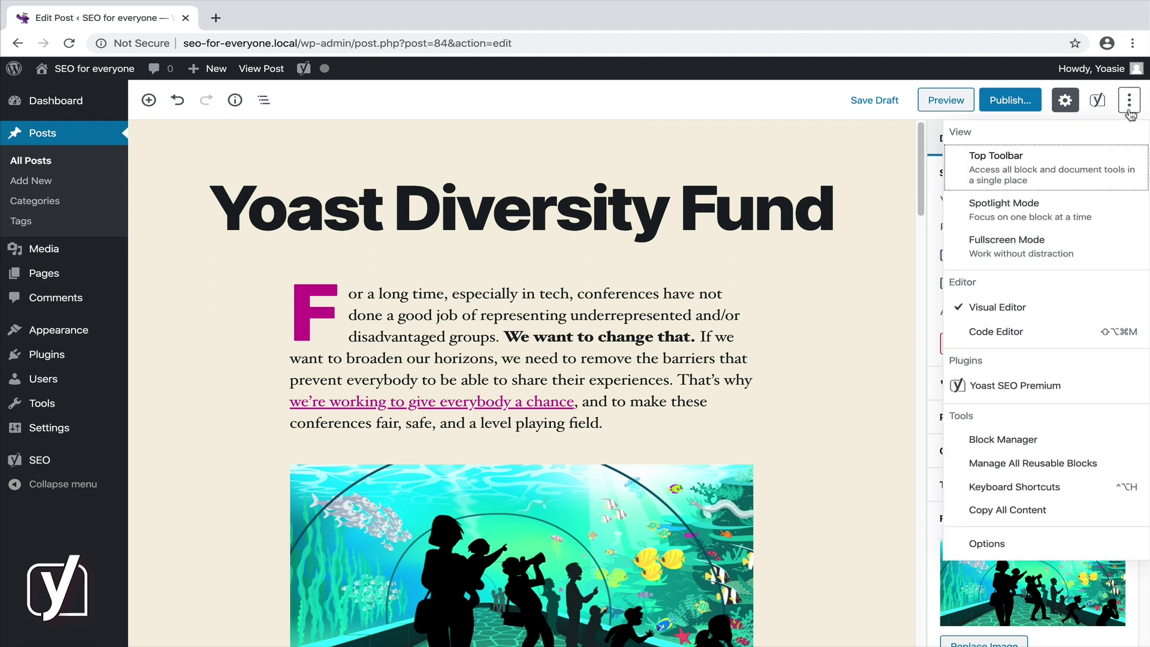
{"action": "left_click", "coordinate": [1076, 491]}
{"action": "scroll", "coordinate": [698, 431], "scroll_direction": "down", "scroll_amount": 3}
{"action": "scroll", "coordinate": [697, 431], "scroll_direction": "down", "scroll_amount": 6}
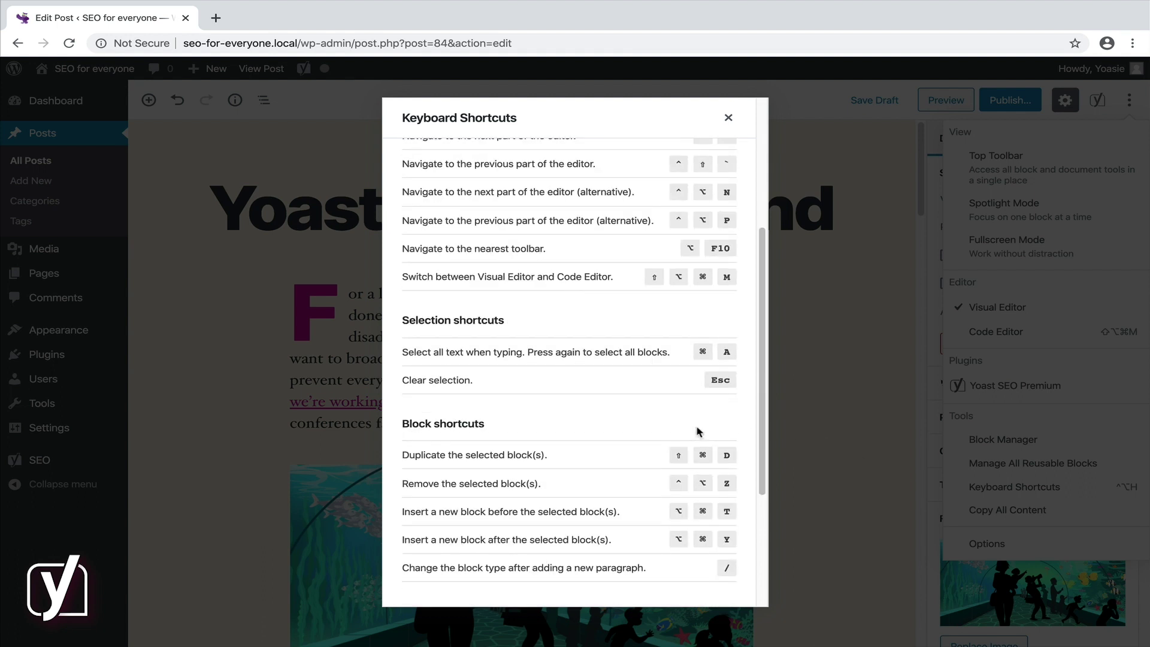
{"action": "scroll", "coordinate": [698, 431], "scroll_direction": "up", "scroll_amount": 9}
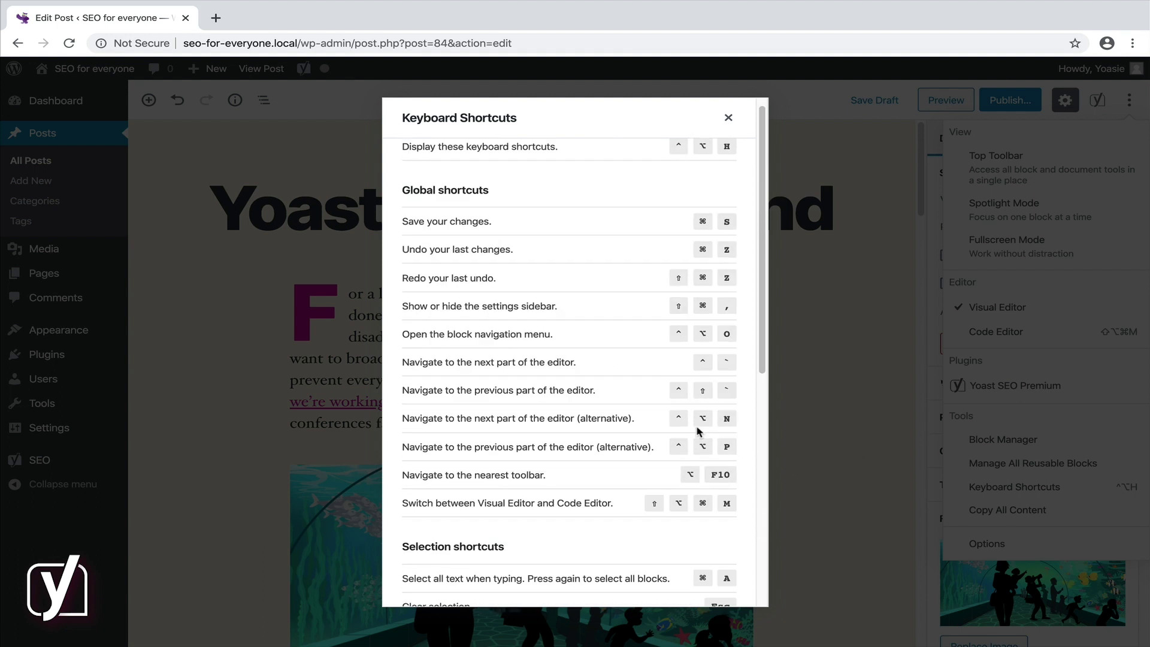
{"action": "left_click", "coordinate": [728, 118]}
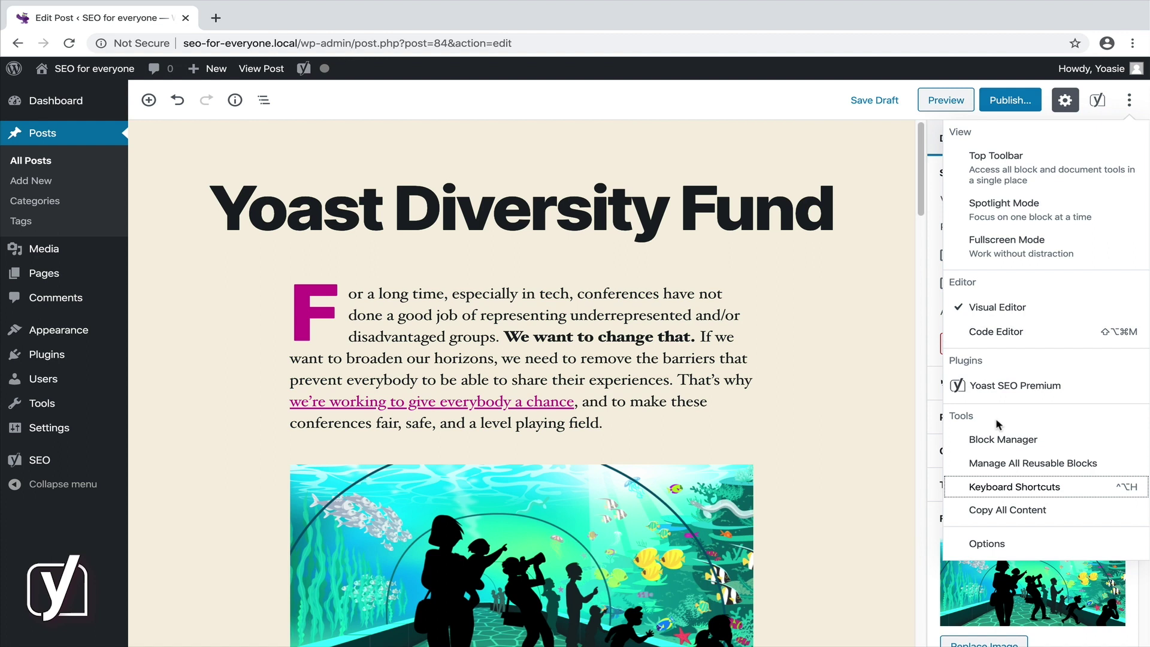
{"action": "left_click", "coordinate": [1065, 516]}
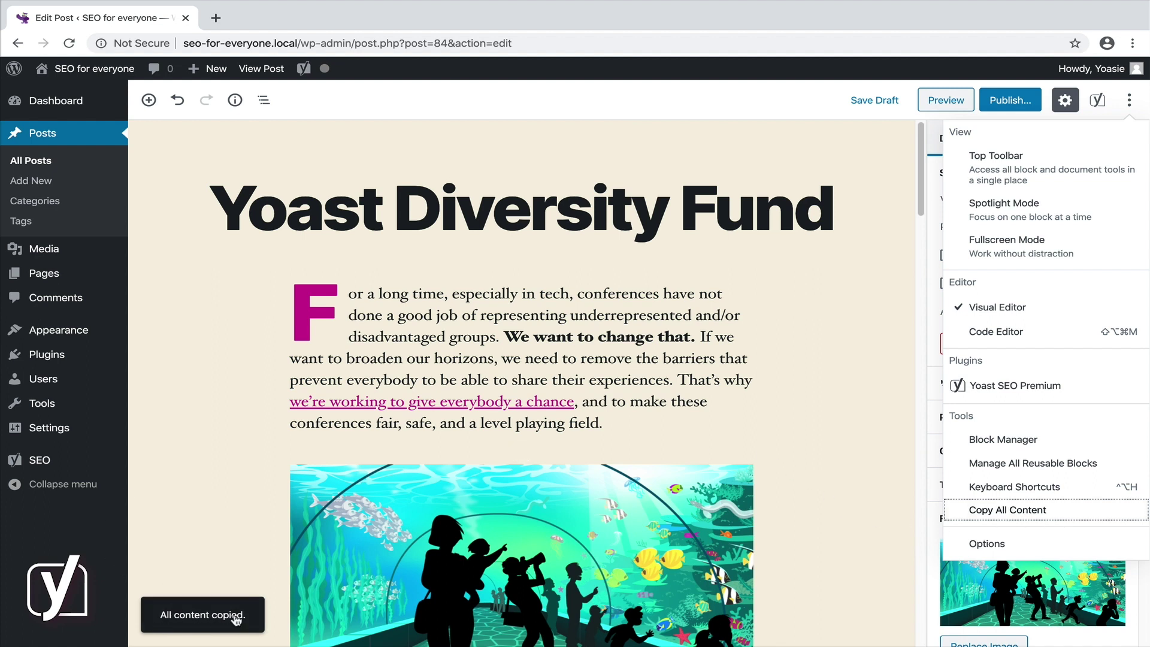
- Paste the copied content after the last paragraph of the 'Managing access to Yoast SEO' post
{"action": "left_click", "coordinate": [36, 162]}
{"action": "left_click", "coordinate": [695, 224]}
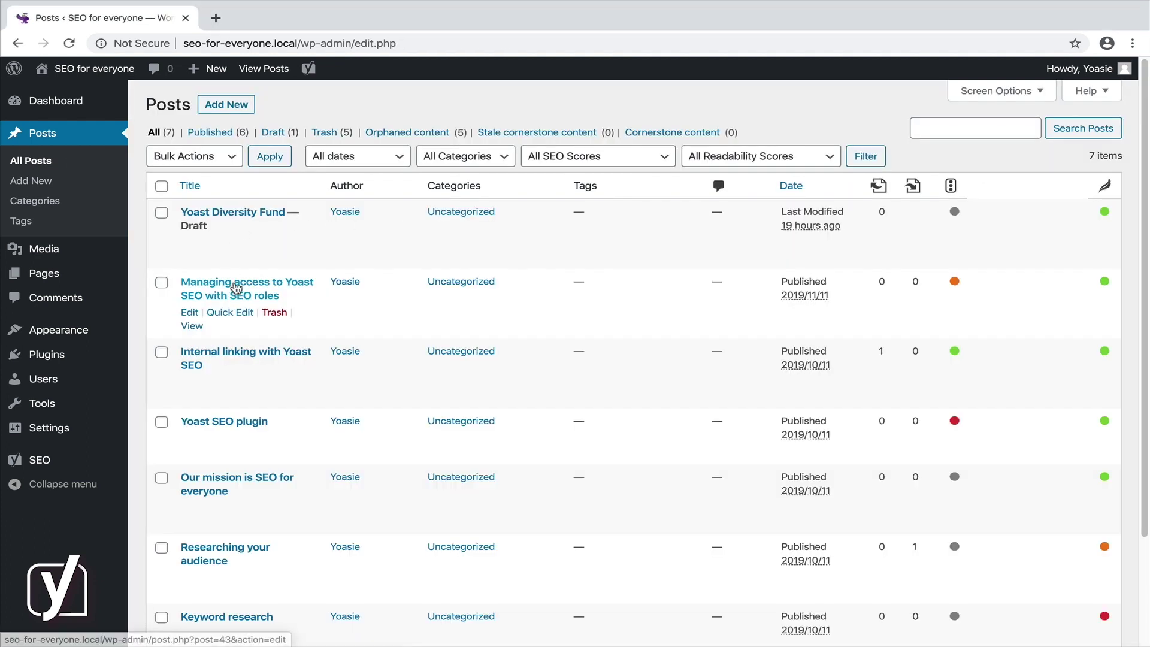
{"action": "left_click", "coordinate": [231, 290]}
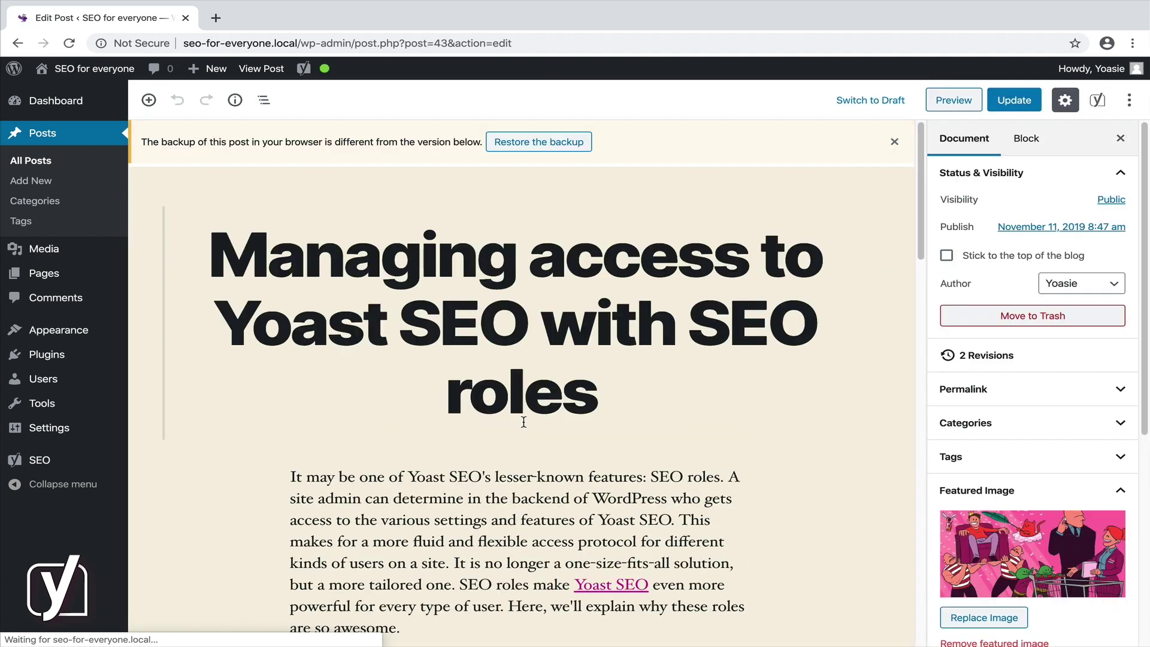
{"action": "scroll", "coordinate": [525, 419], "scroll_direction": "down", "scroll_amount": 15}
{"action": "scroll", "coordinate": [525, 427], "scroll_direction": "up", "scroll_amount": 7}
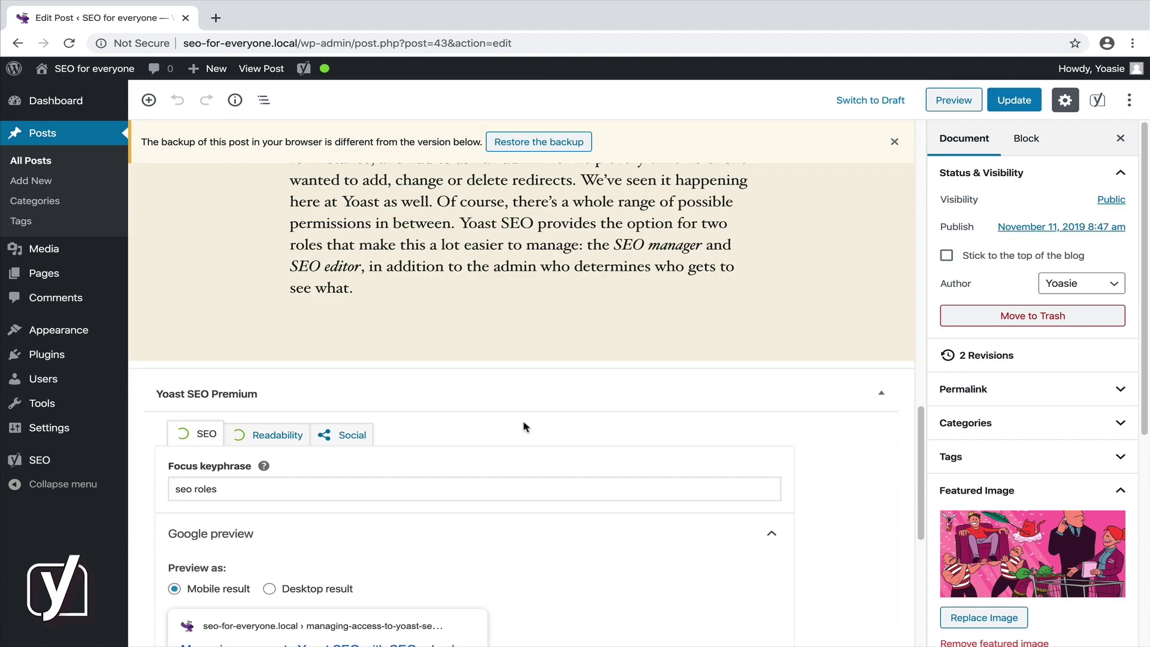
{"action": "left_click", "coordinate": [456, 287]}
{"action": "key", "text": "Return"}
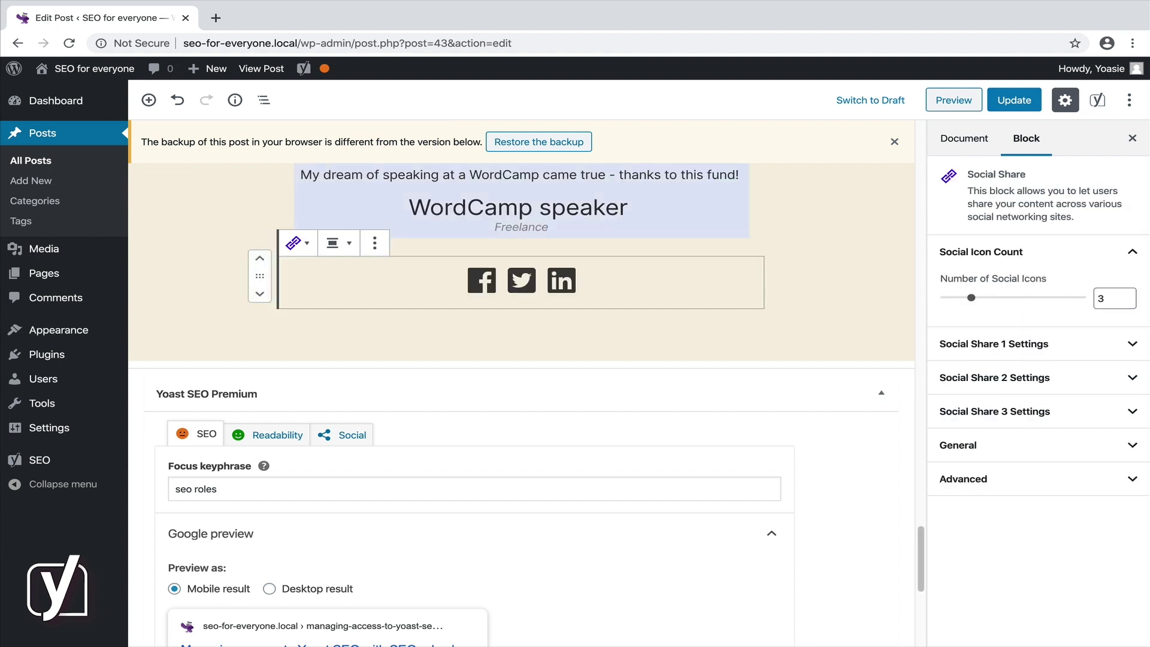
- Leave that post without saving and reopen the Yoast Diversity Fund draft
{"action": "scroll", "coordinate": [521, 384], "scroll_direction": "up", "scroll_amount": 15}
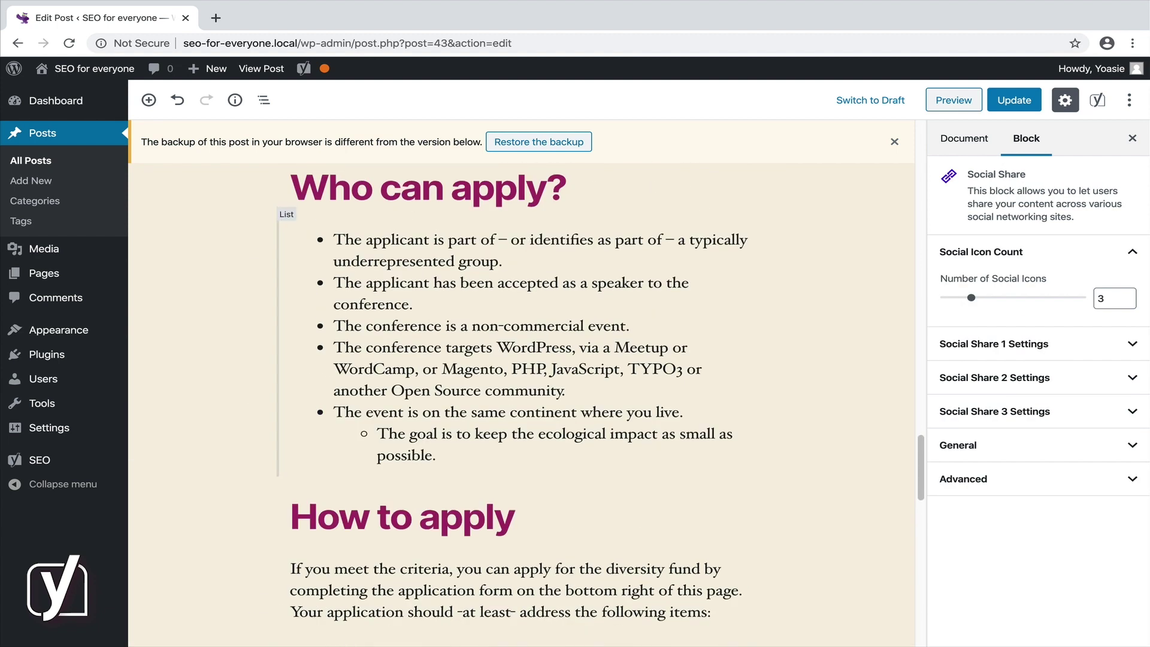
{"action": "scroll", "coordinate": [521, 384], "scroll_direction": "up", "scroll_amount": 10}
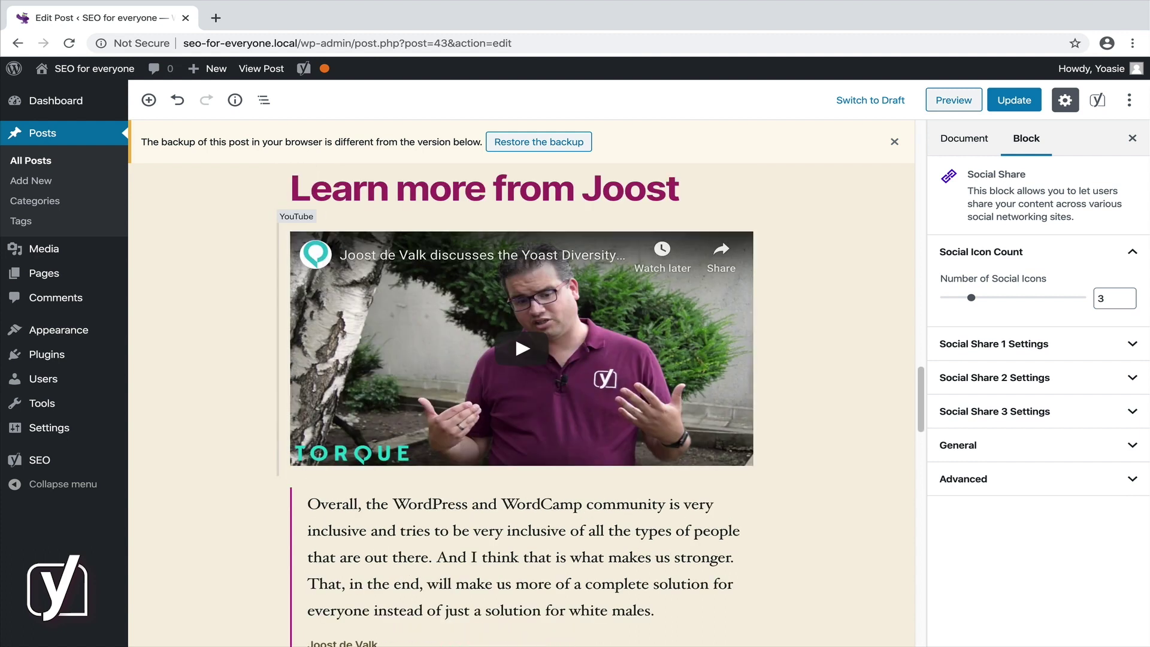
{"action": "scroll", "coordinate": [521, 383], "scroll_direction": "up", "scroll_amount": 5}
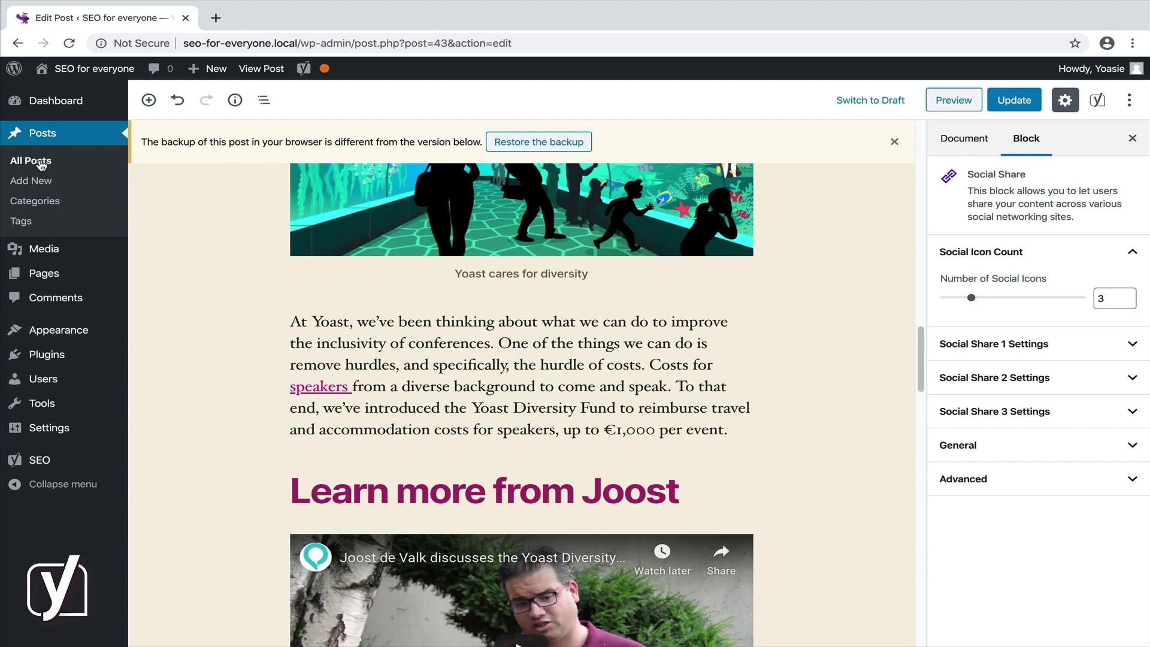
{"action": "left_click", "coordinate": [41, 165]}
{"action": "left_click", "coordinate": [683, 223]}
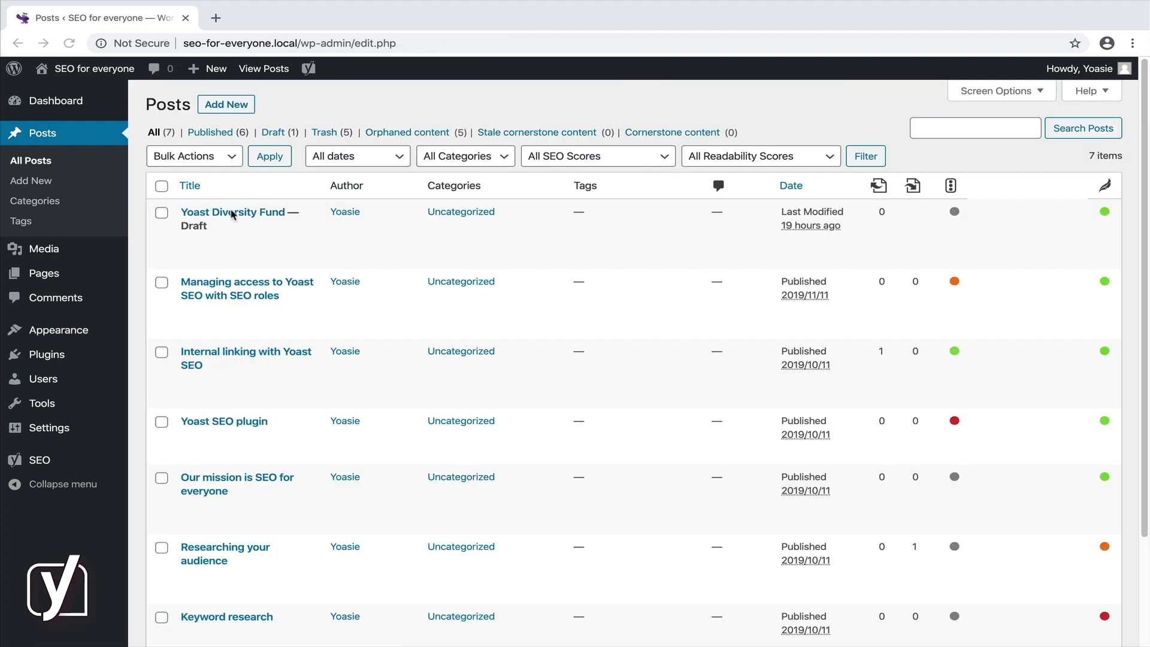
{"action": "left_click", "coordinate": [233, 212]}
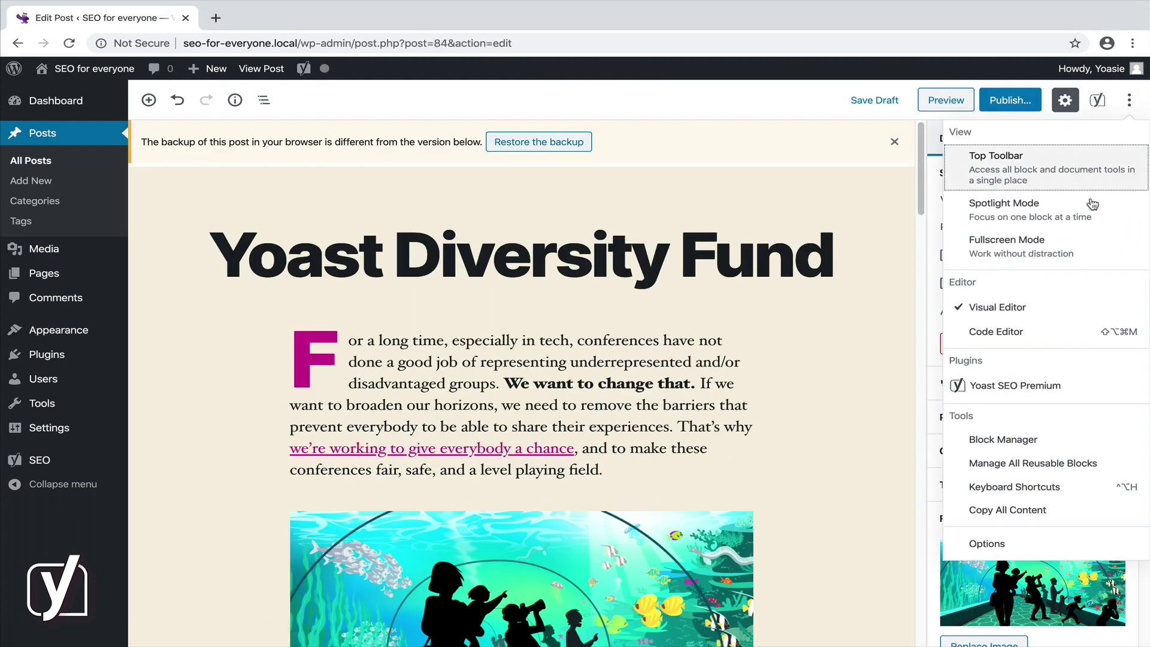
- In the editor Options, switch the Categories and Tags panels off and back on
{"action": "left_click", "coordinate": [1129, 100]}
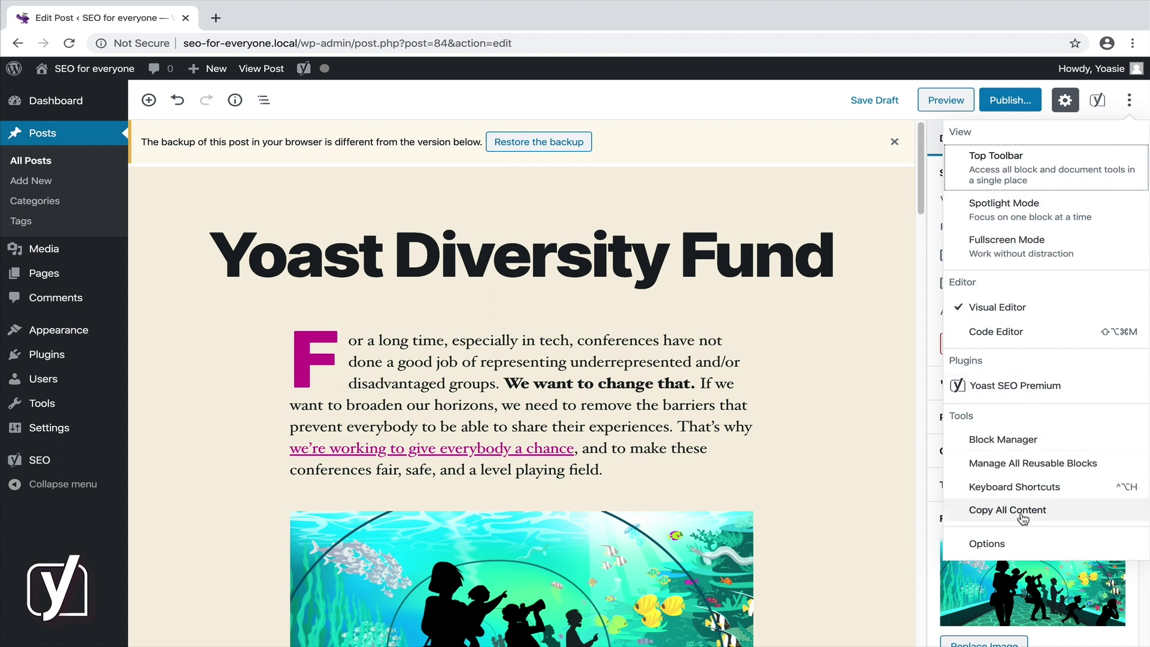
{"action": "left_click", "coordinate": [1019, 544]}
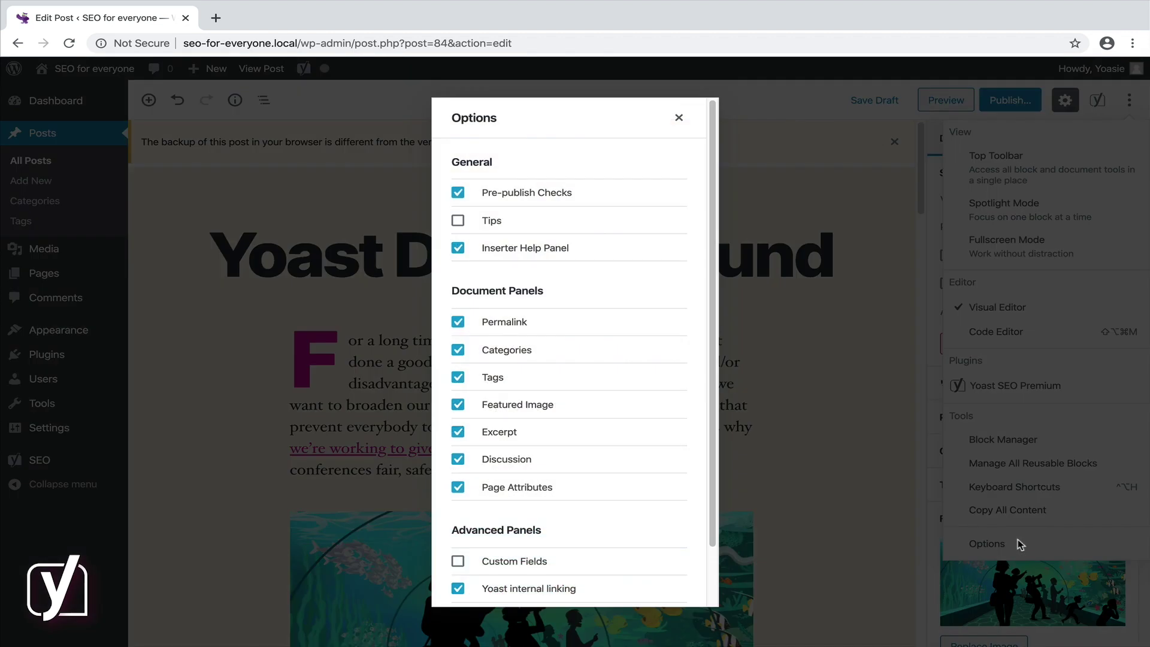
{"action": "scroll", "coordinate": [626, 398], "scroll_direction": "down", "scroll_amount": 2}
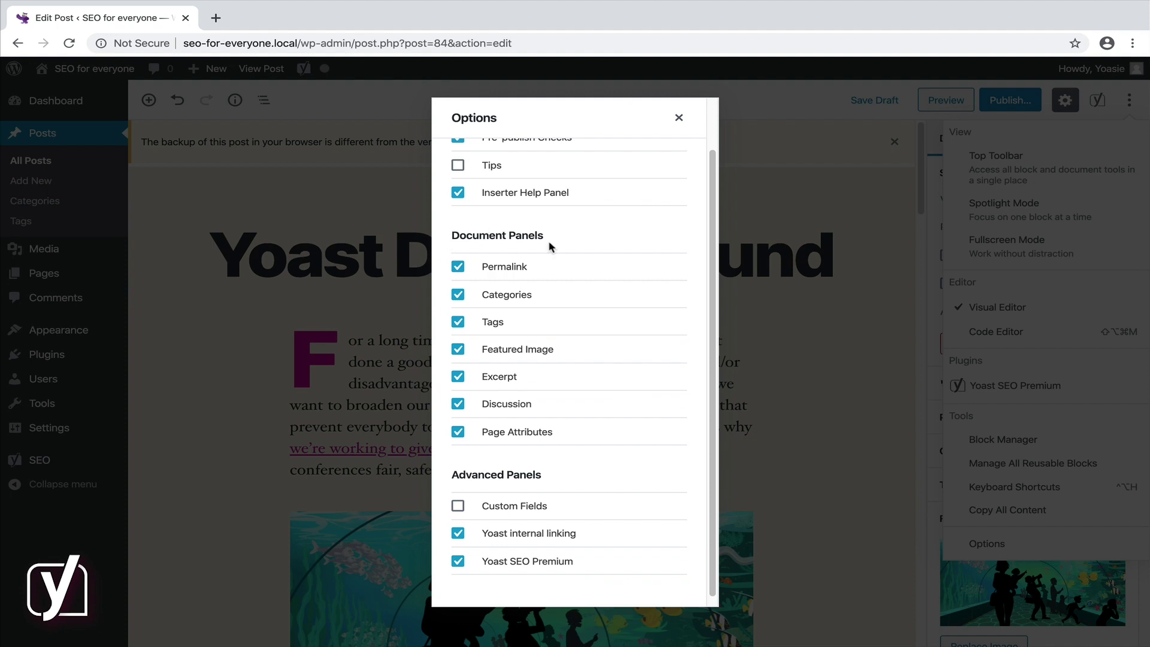
{"action": "left_click", "coordinate": [459, 298]}
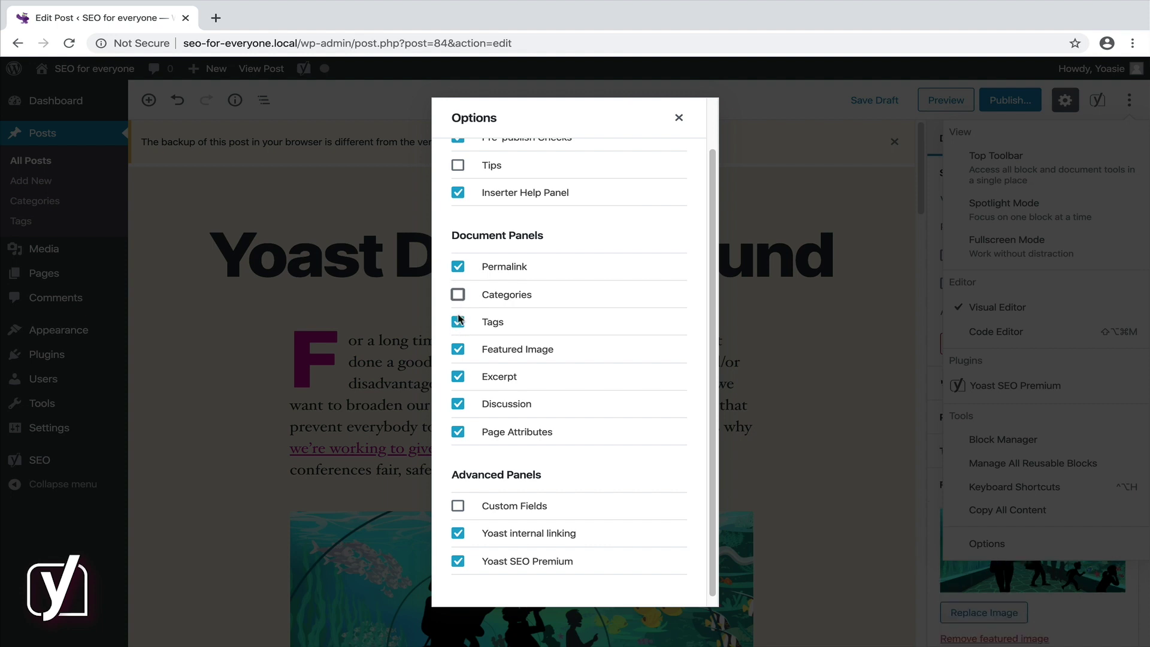
{"action": "left_click", "coordinate": [458, 322]}
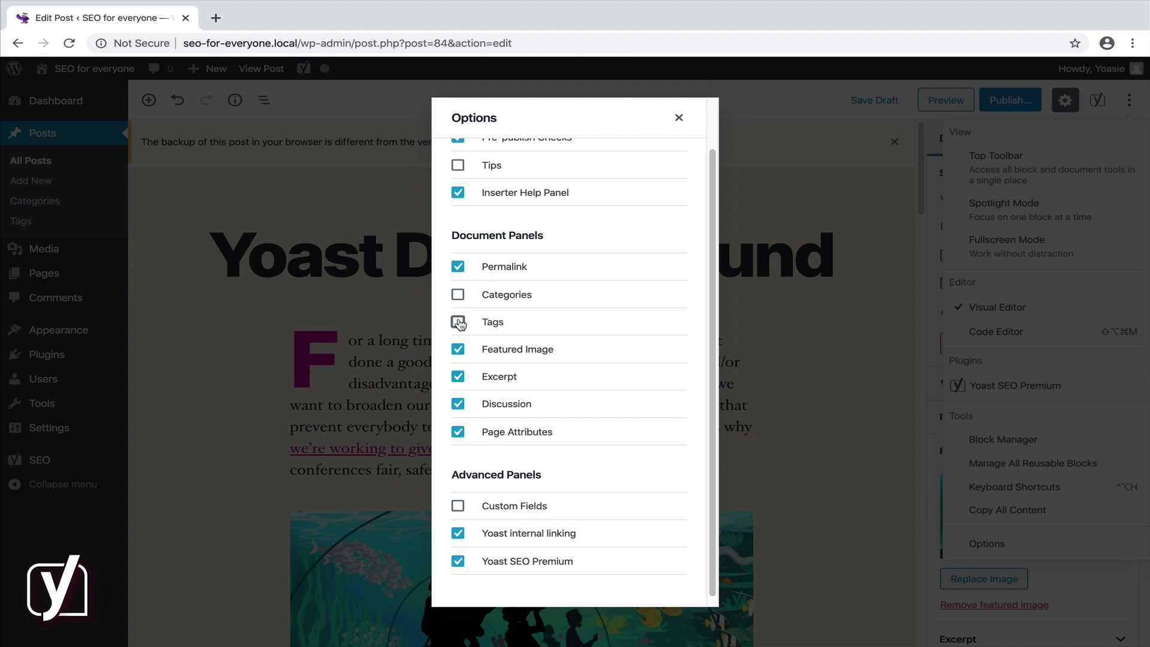
{"action": "left_click", "coordinate": [459, 324]}
{"action": "left_click", "coordinate": [458, 295]}
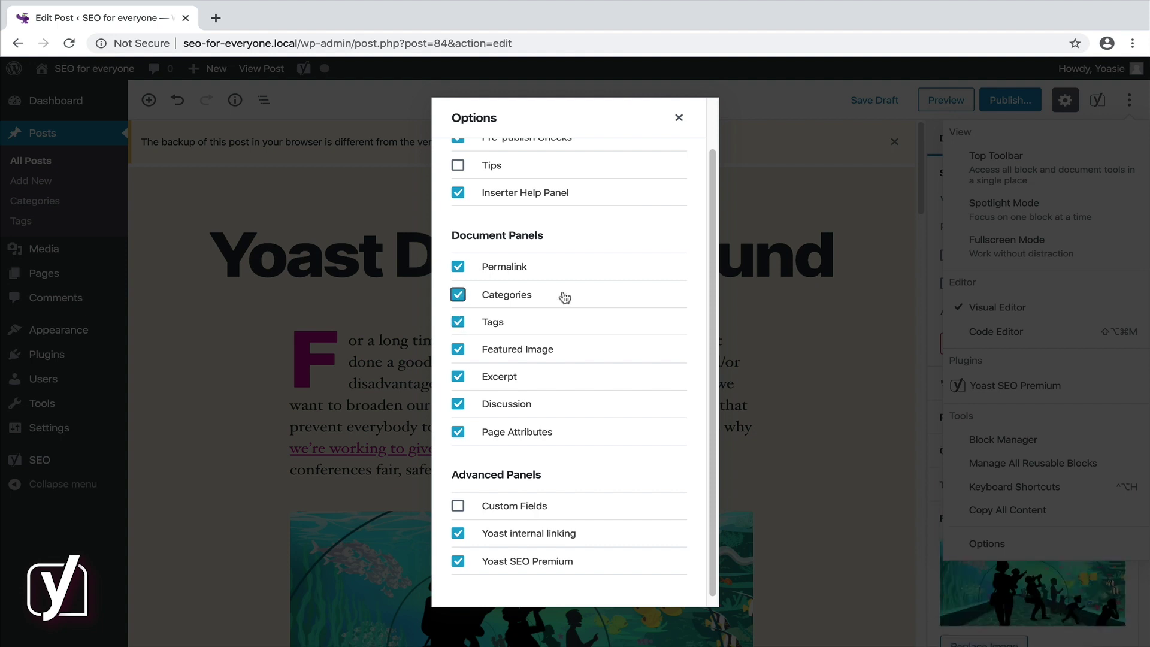
- Toggle Pre-publish Checks off and back on, and switch Tips on
{"action": "scroll", "coordinate": [584, 296], "scroll_direction": "up", "scroll_amount": 2}
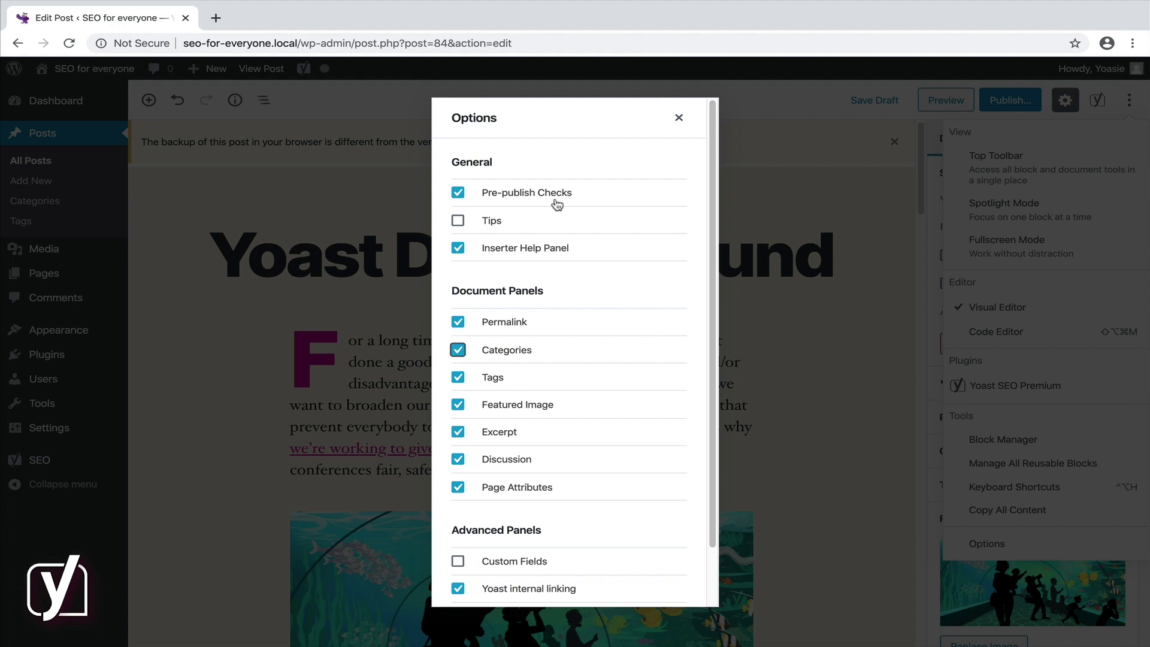
{"action": "left_click", "coordinate": [458, 194]}
{"action": "left_click", "coordinate": [458, 194]}
{"action": "left_click", "coordinate": [458, 221]}
- Close Options to read the adding-blocks tip, then bring up the inserter's Most Used blocks
{"action": "left_click", "coordinate": [679, 118]}
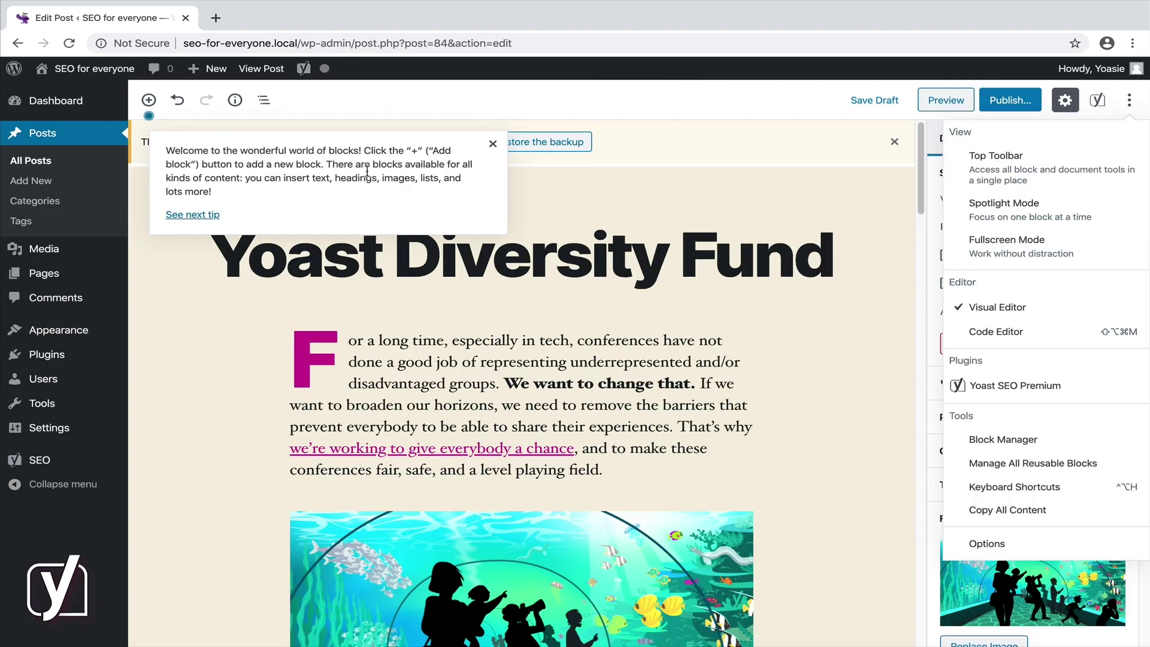
{"action": "left_click", "coordinate": [985, 543]}
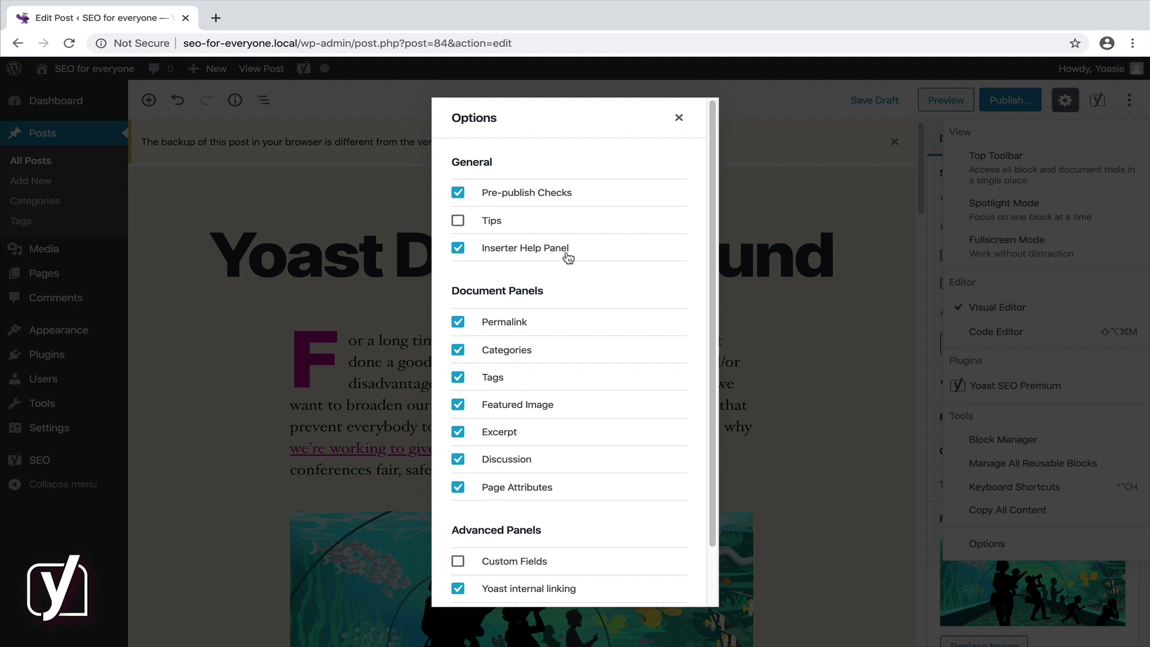
{"action": "left_click", "coordinate": [384, 209]}
{"action": "left_click", "coordinate": [148, 101]}
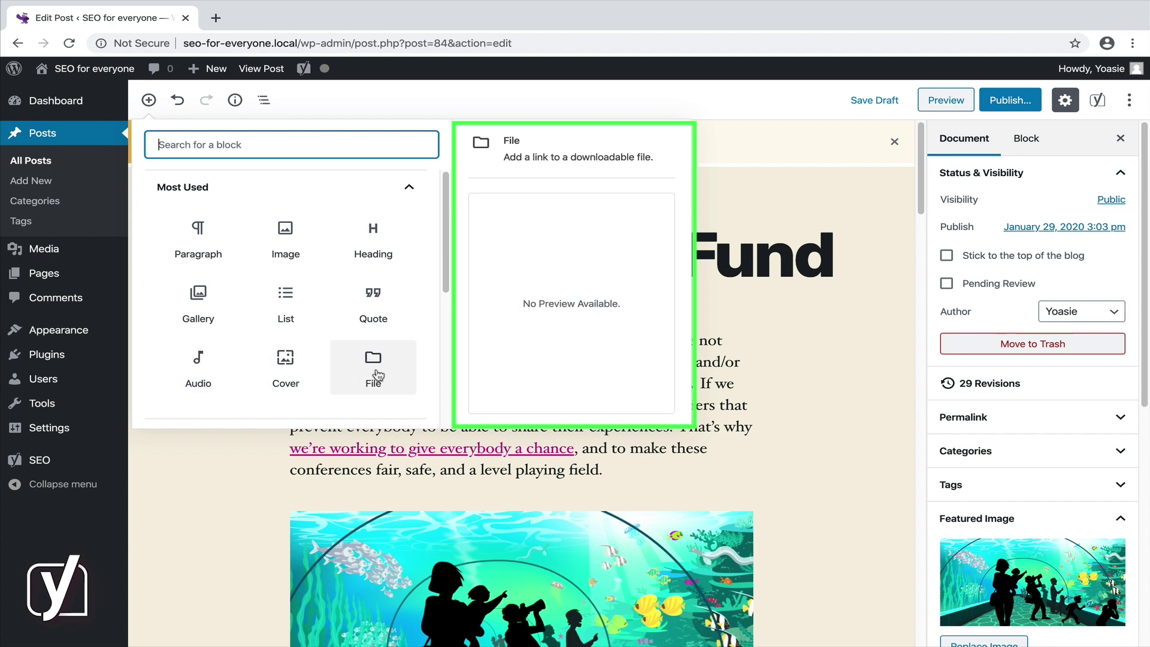
- Close the block list and backup notice, then reopen Options scrolled to the Advanced Panels
{"action": "key", "text": "Escape"}
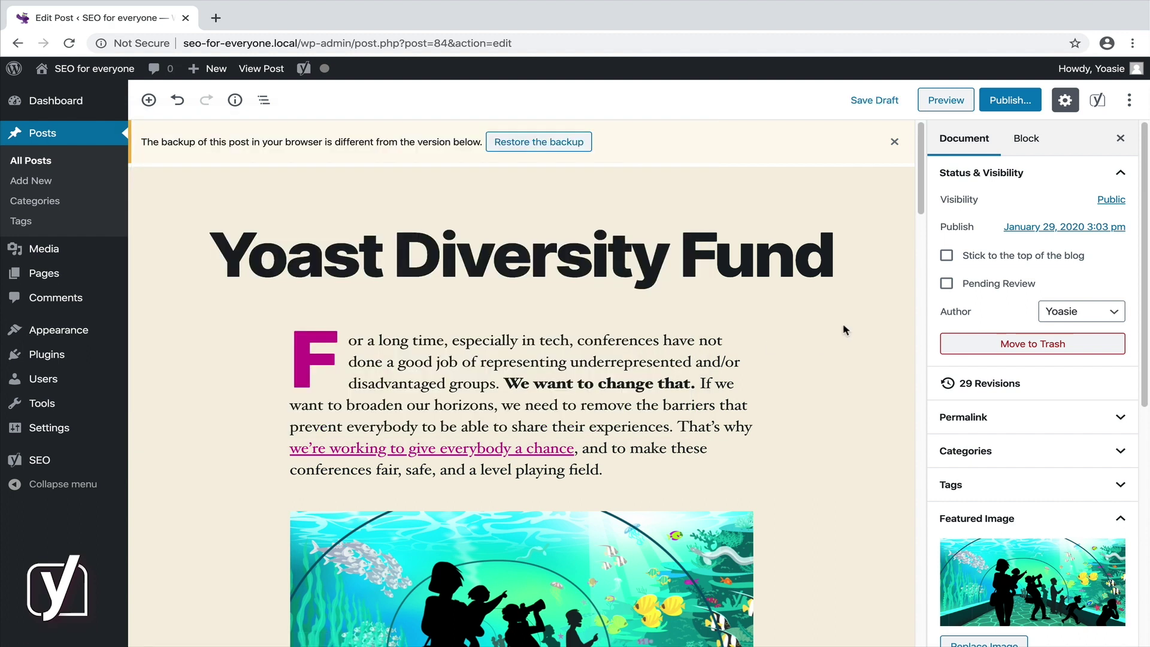
{"action": "left_click", "coordinate": [894, 142]}
{"action": "left_click", "coordinate": [1128, 100]}
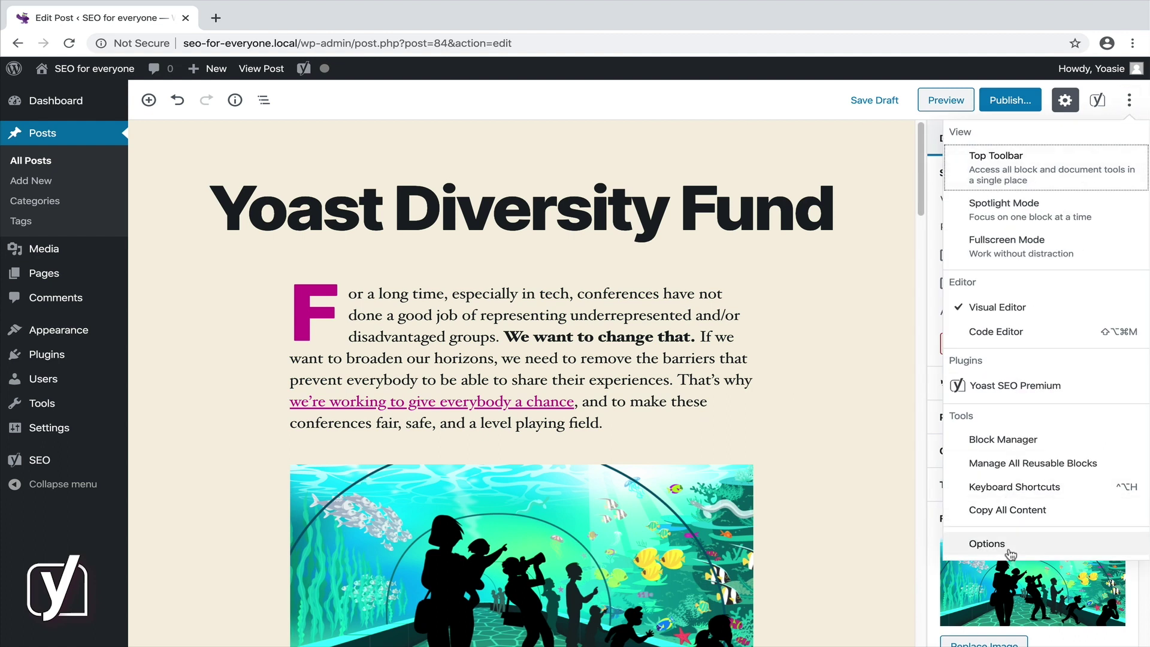
{"action": "left_click", "coordinate": [987, 544]}
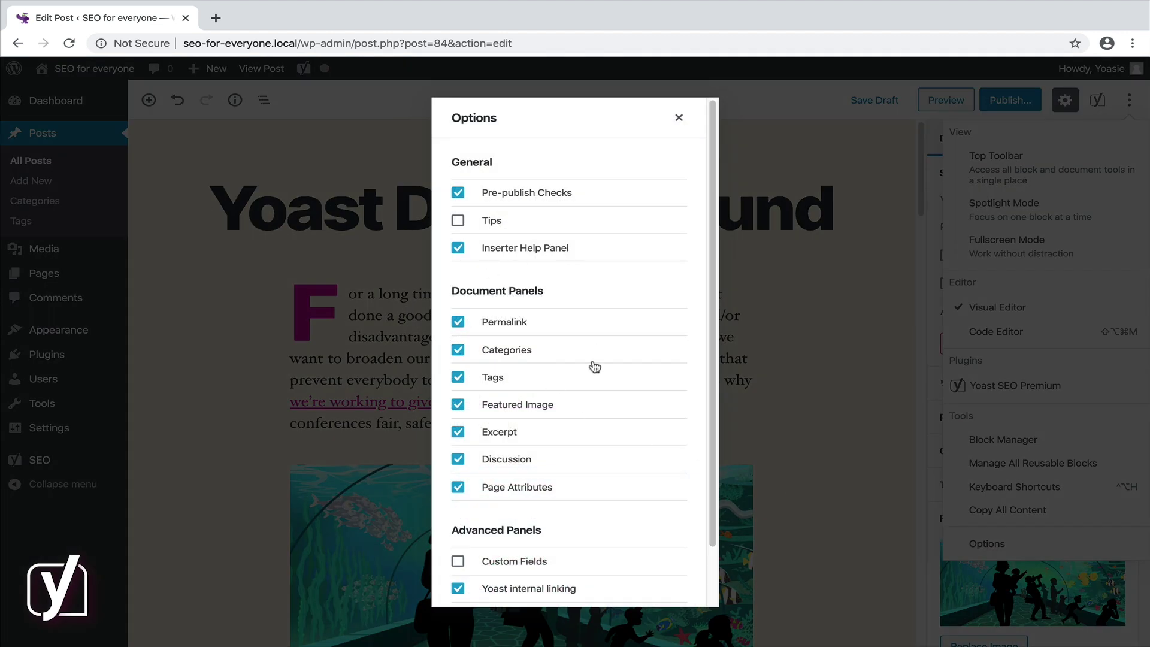
{"action": "scroll", "coordinate": [595, 366], "scroll_direction": "down", "scroll_amount": 2}
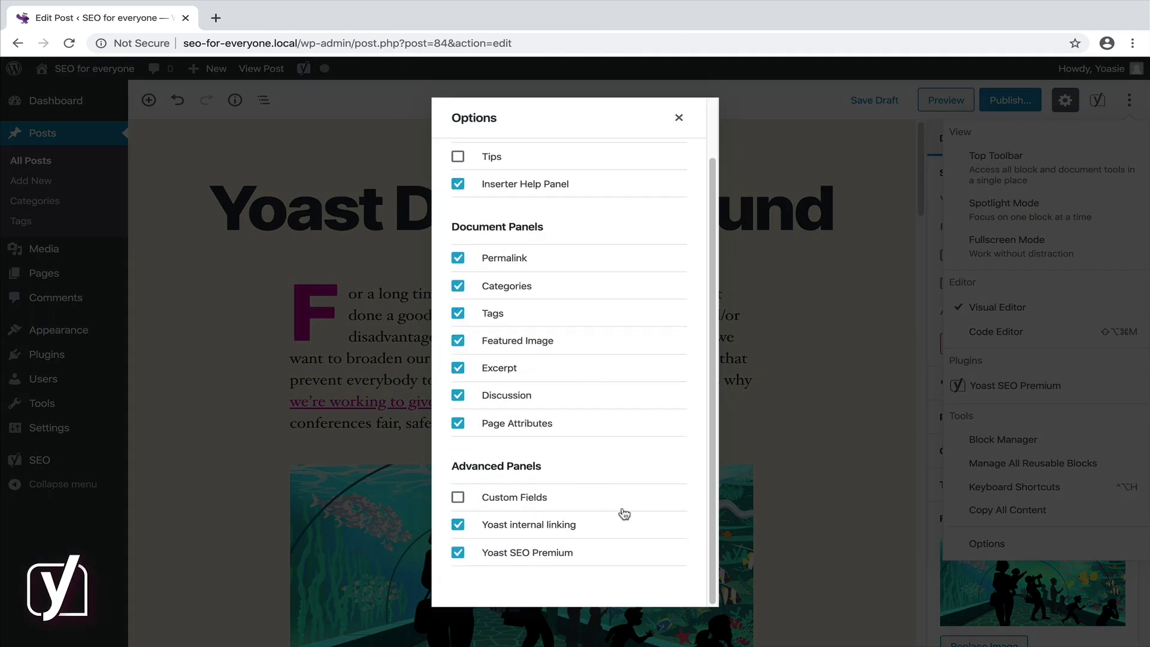